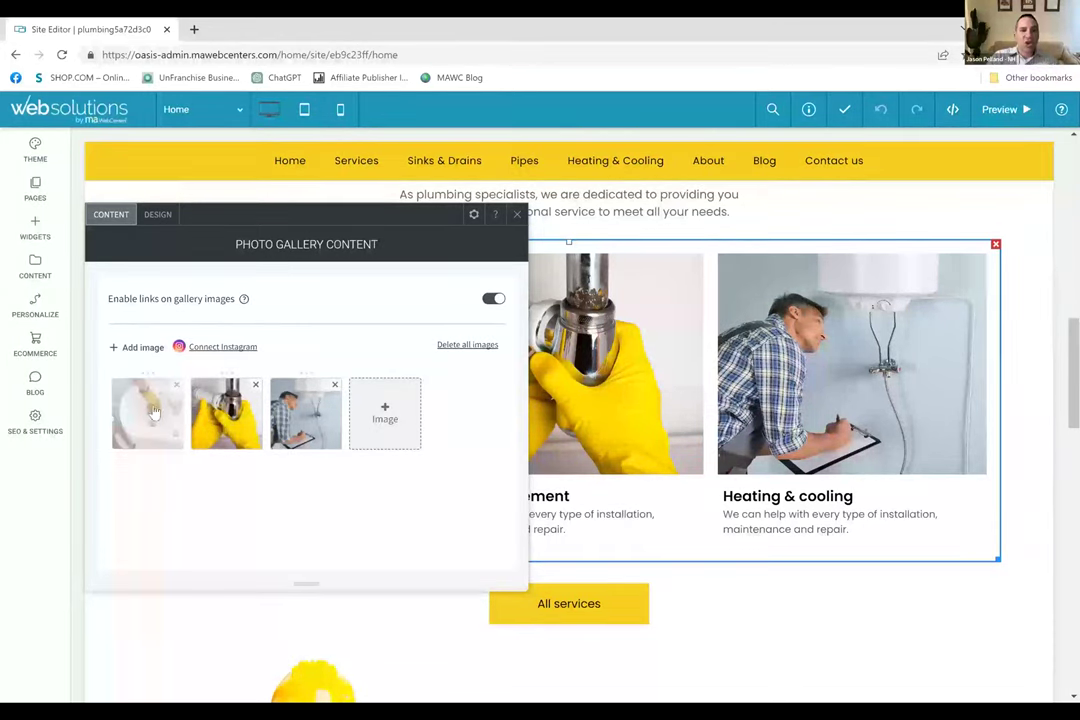
# - Browse the site images available to add to the services photo gallery, leaving the gallery's images as they are
pyautogui.click(386, 414)
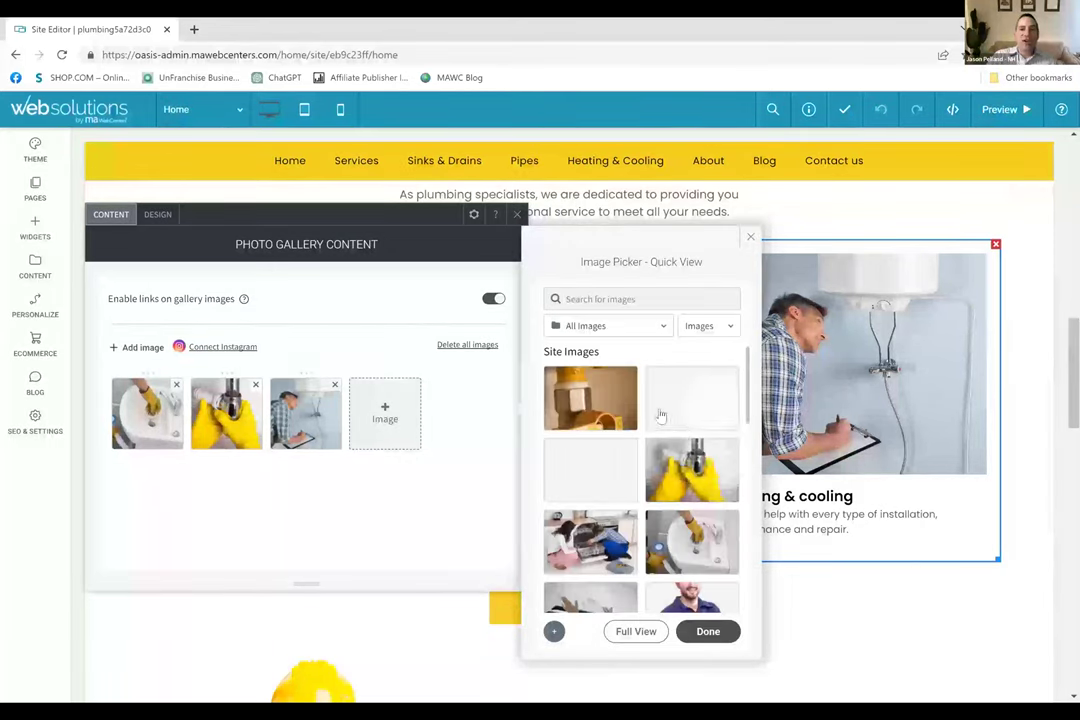
pyautogui.scroll(-5, 655, 420)
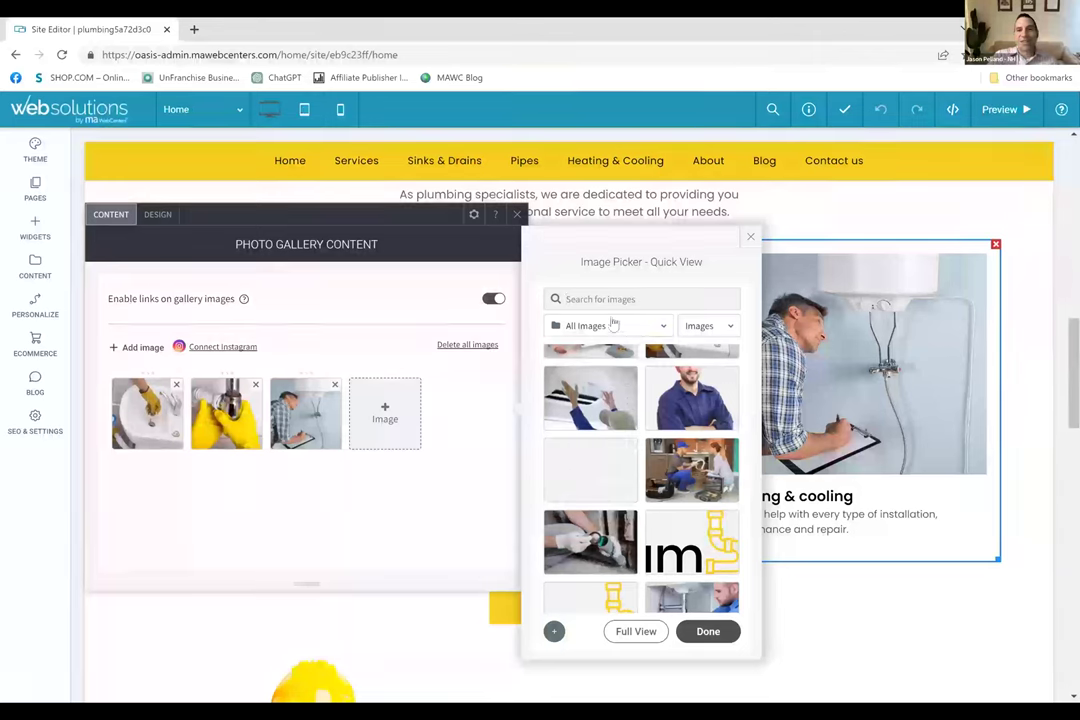
pyautogui.scroll(-3, 688, 460)
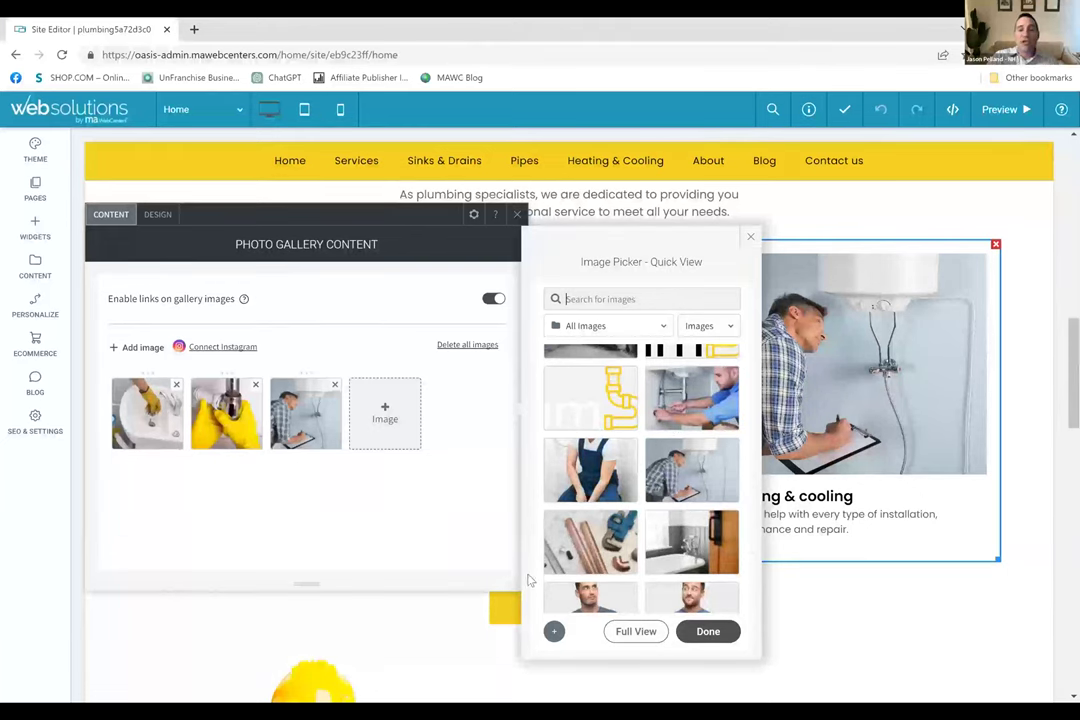
pyautogui.click(750, 237)
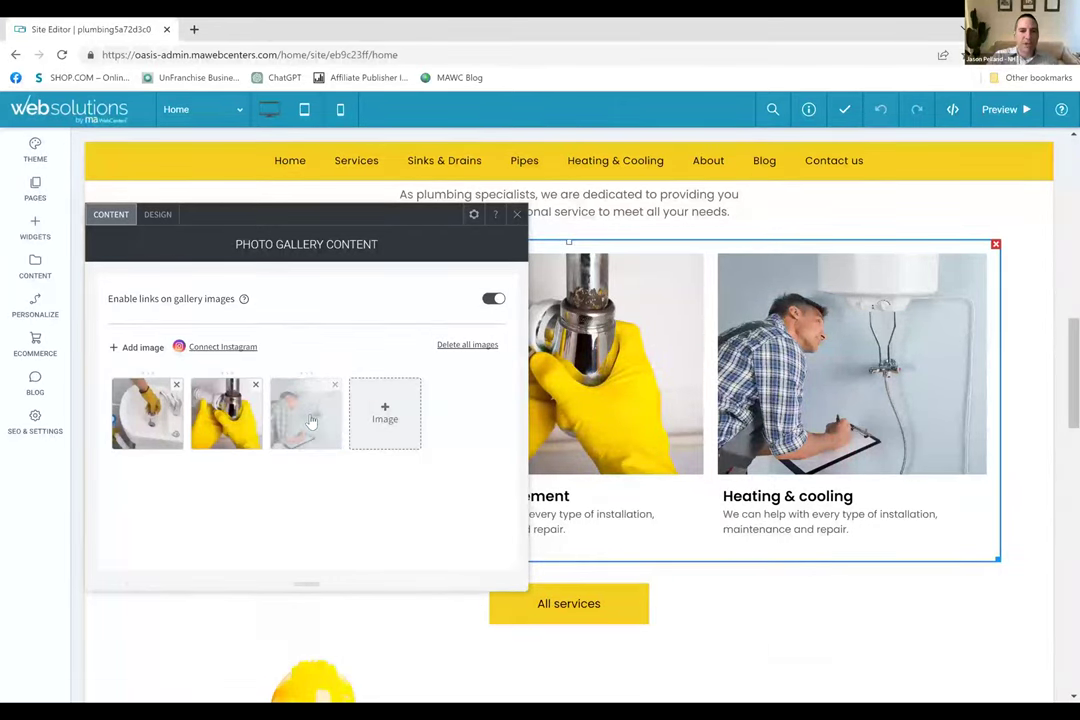
# - Review the image settings of the gallery's Heating & cooling picture, including its page link, title and description
pyautogui.click(311, 420)
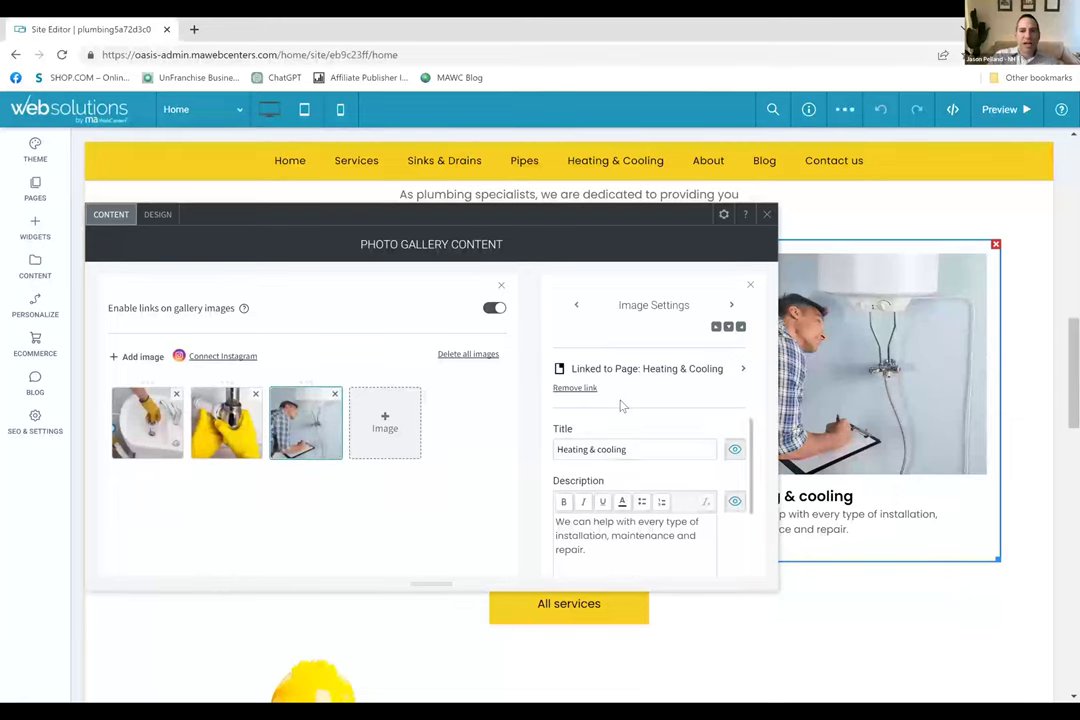
pyautogui.scroll(5, 621, 405)
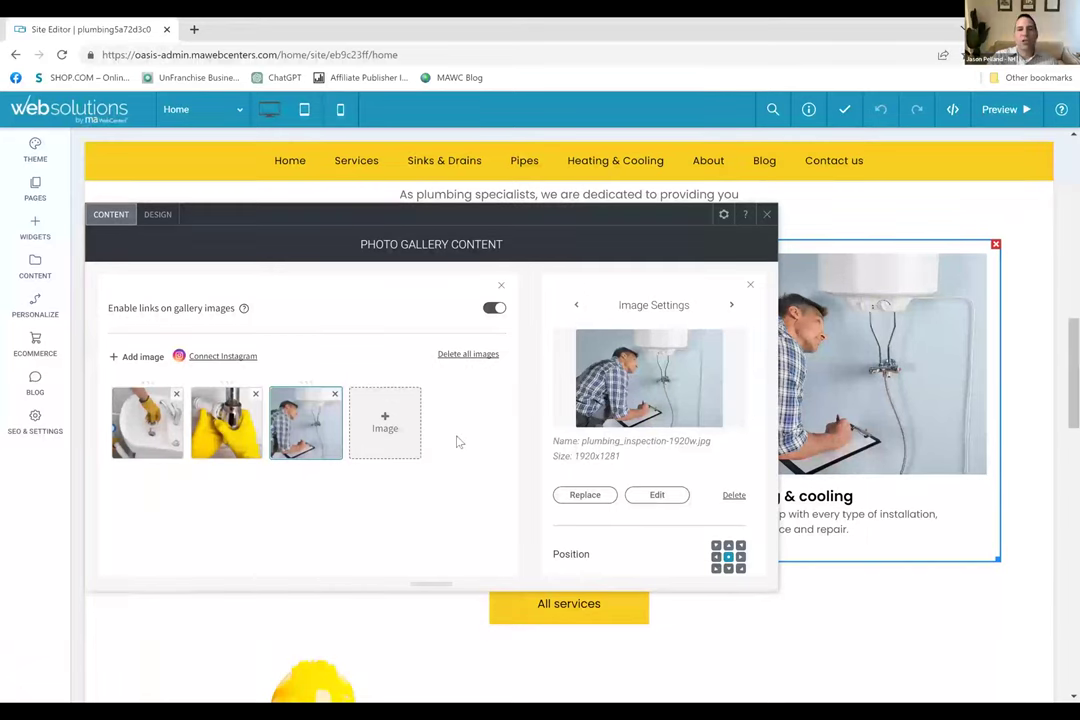
pyautogui.click(767, 217)
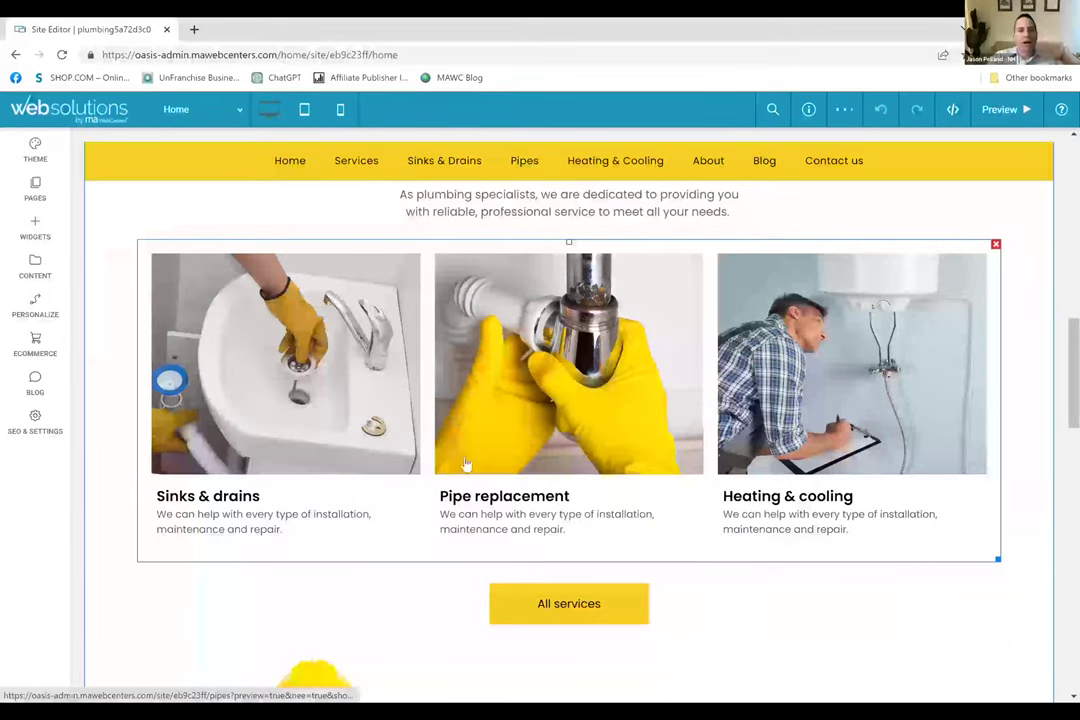
# - Add a YouTube icon to the social icons in the home page footer and check its link address
pyautogui.scroll(-2, 489, 427)
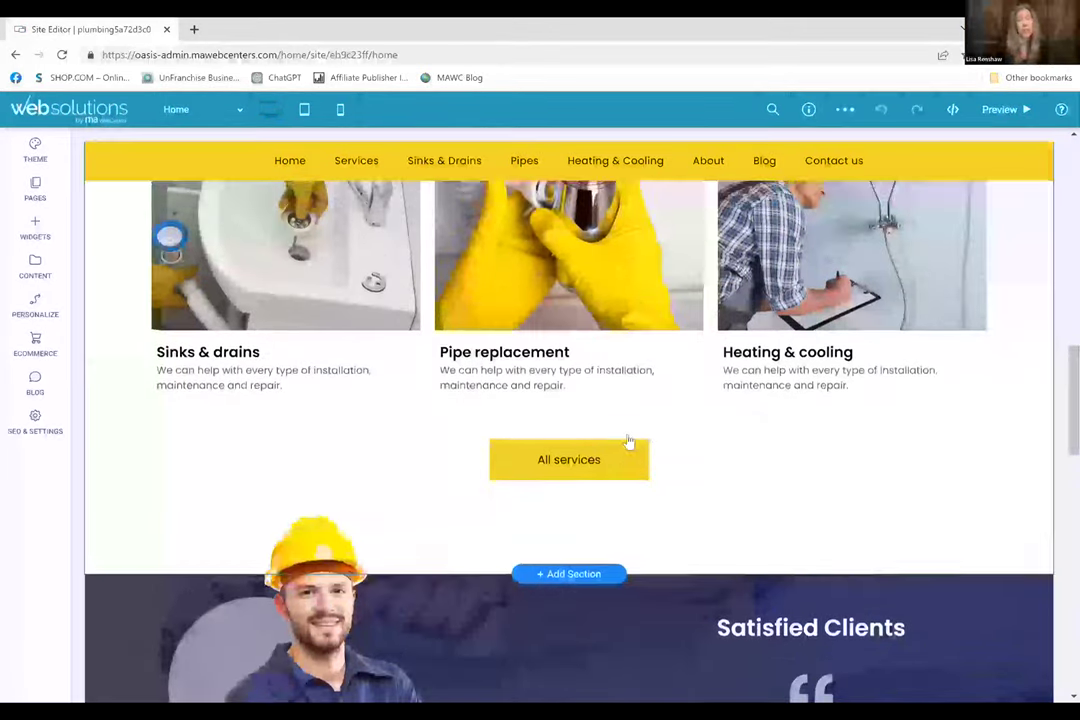
pyautogui.scroll(-6, 628, 442)
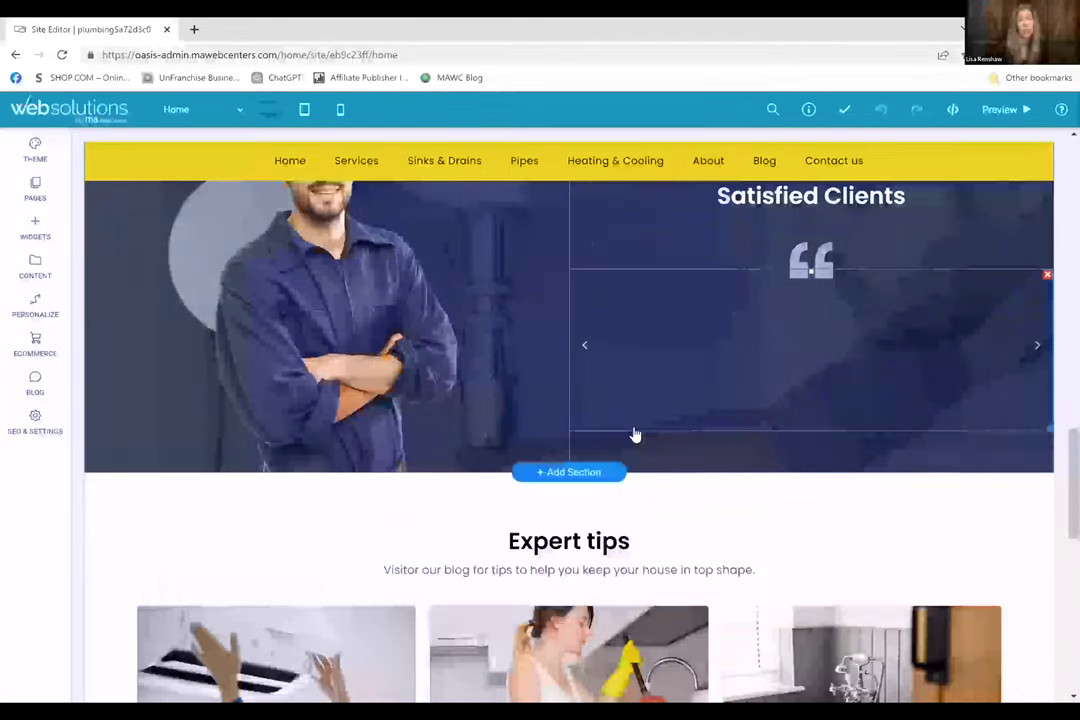
pyautogui.scroll(-7, 635, 435)
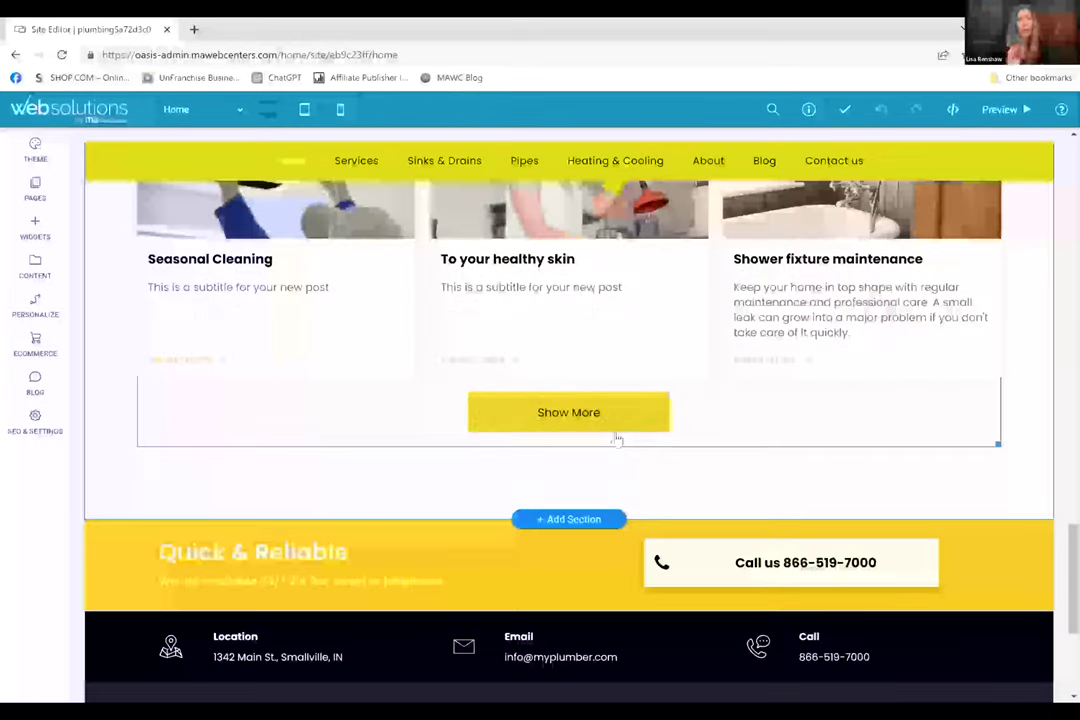
pyautogui.scroll(-1, 455, 366)
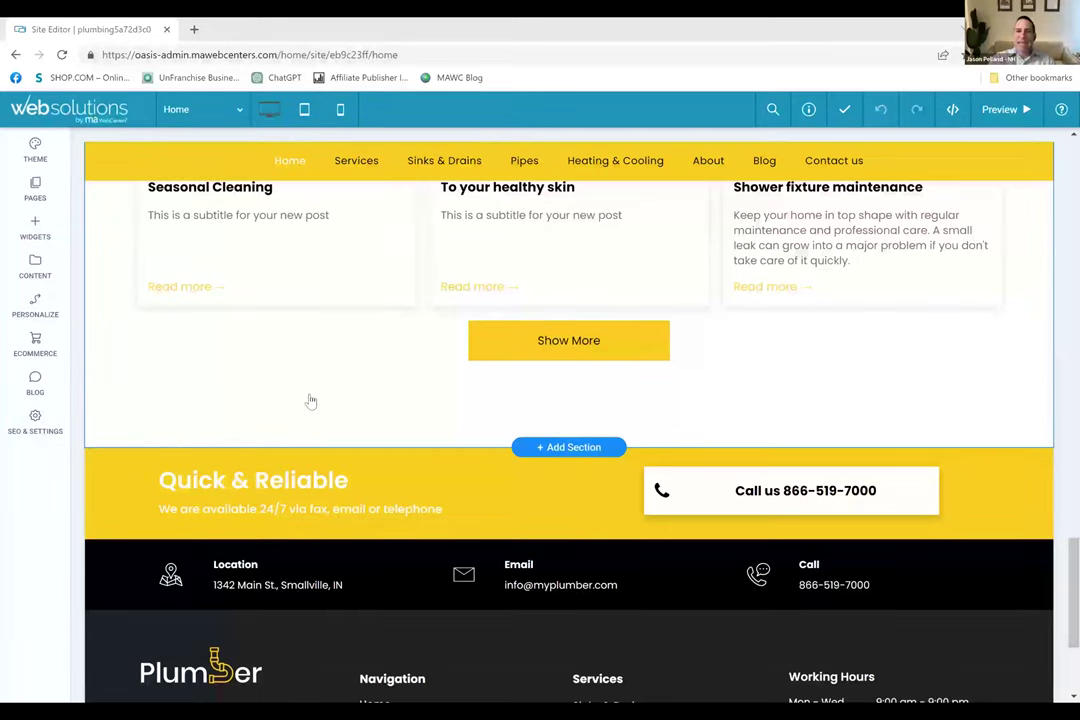
pyautogui.scroll(-1, 387, 405)
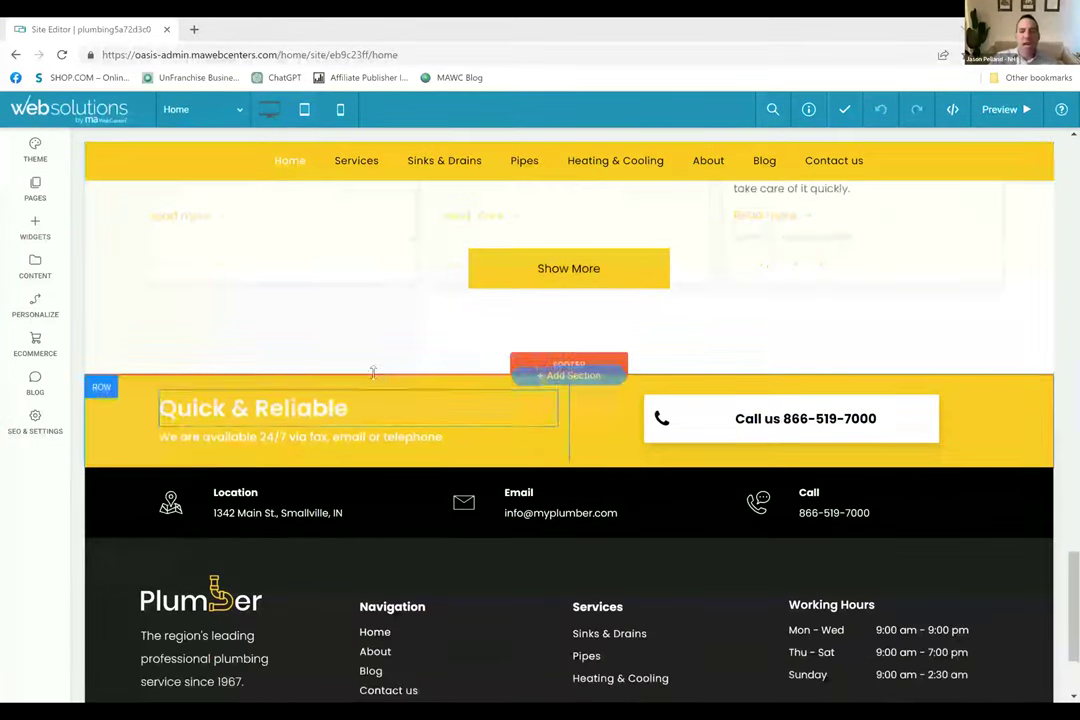
pyautogui.scroll(-2, 405, 386)
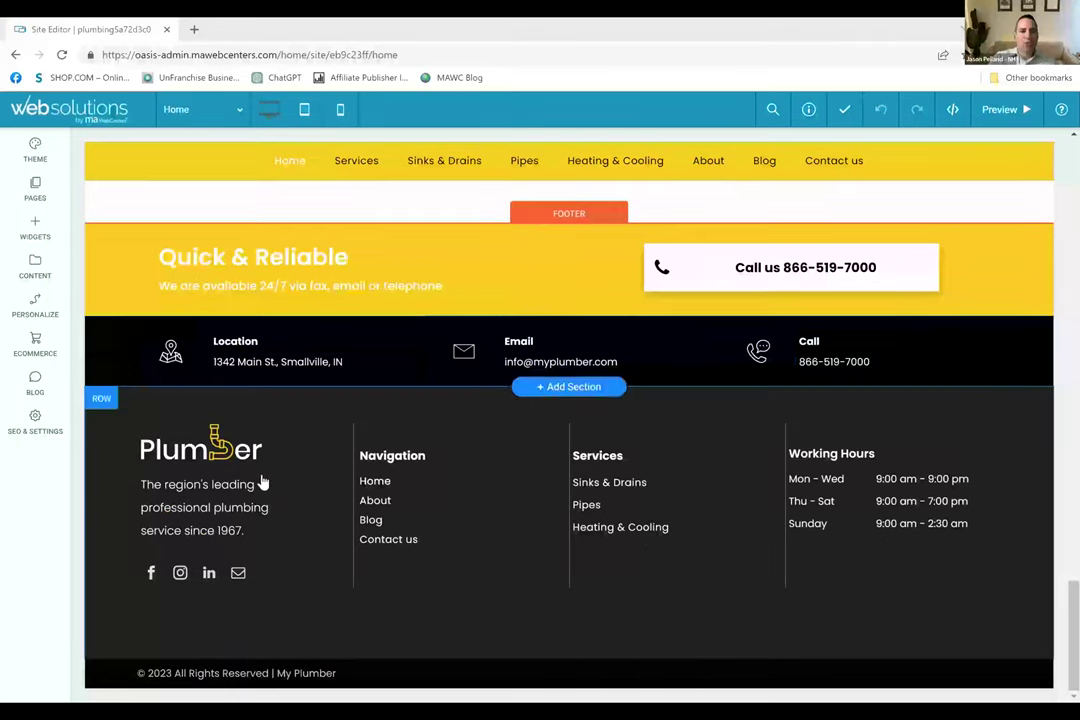
pyautogui.click(207, 578)
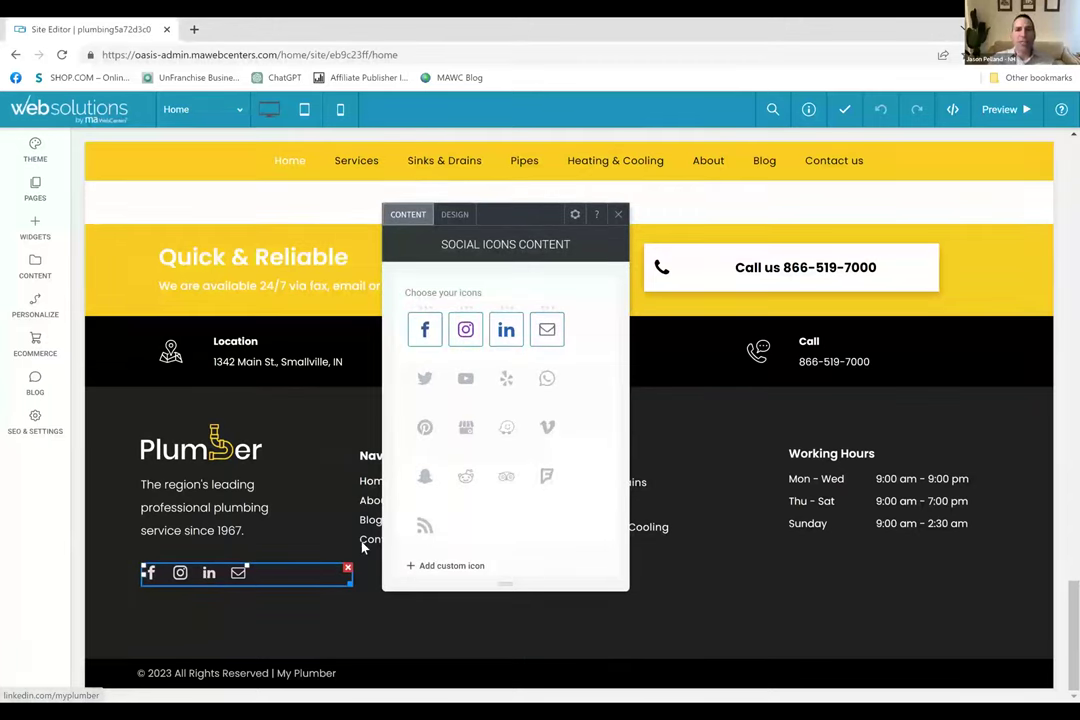
pyautogui.click(467, 382)
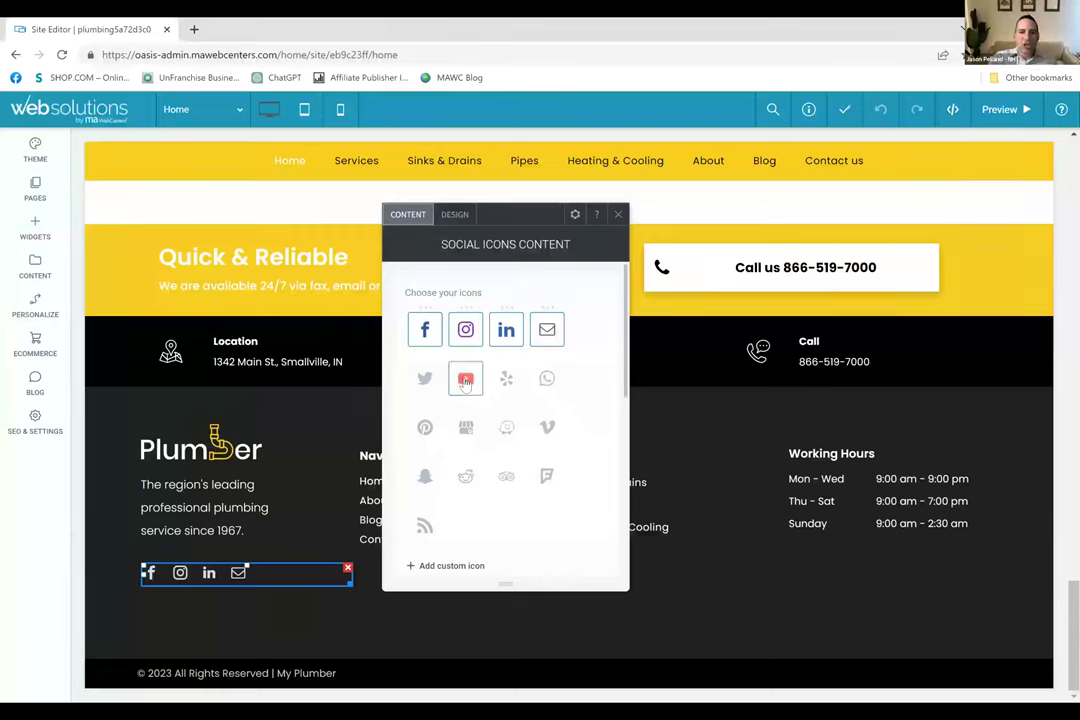
pyautogui.scroll(-3, 470, 385)
pyautogui.scroll(-3, 470, 385)
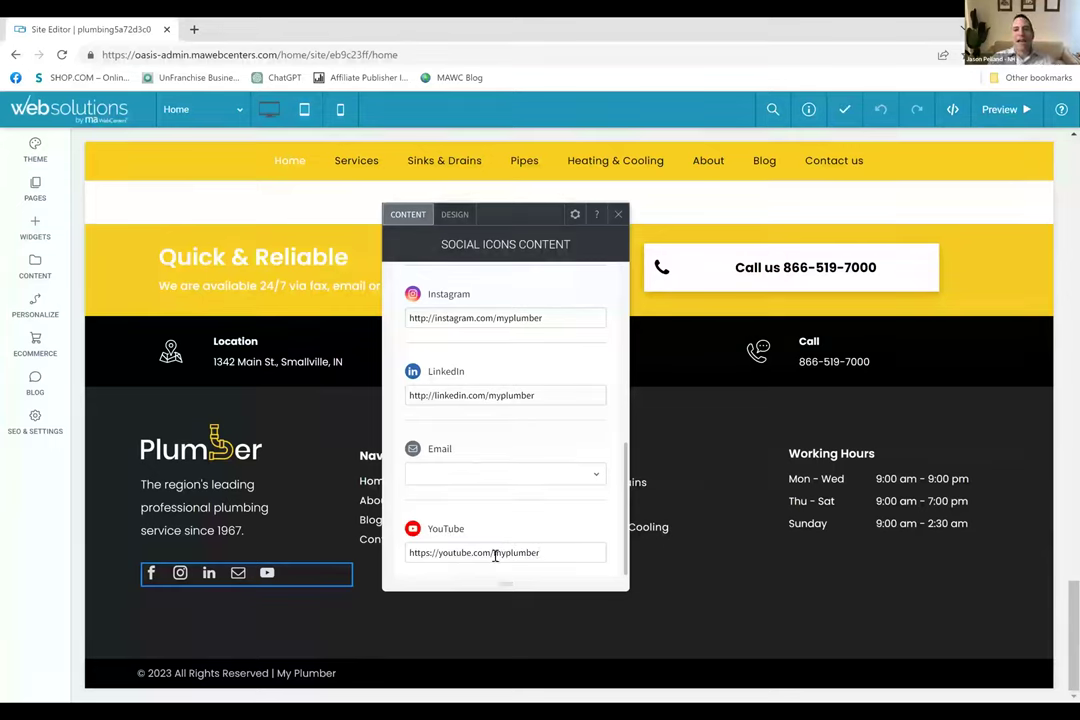
pyautogui.click(618, 214)
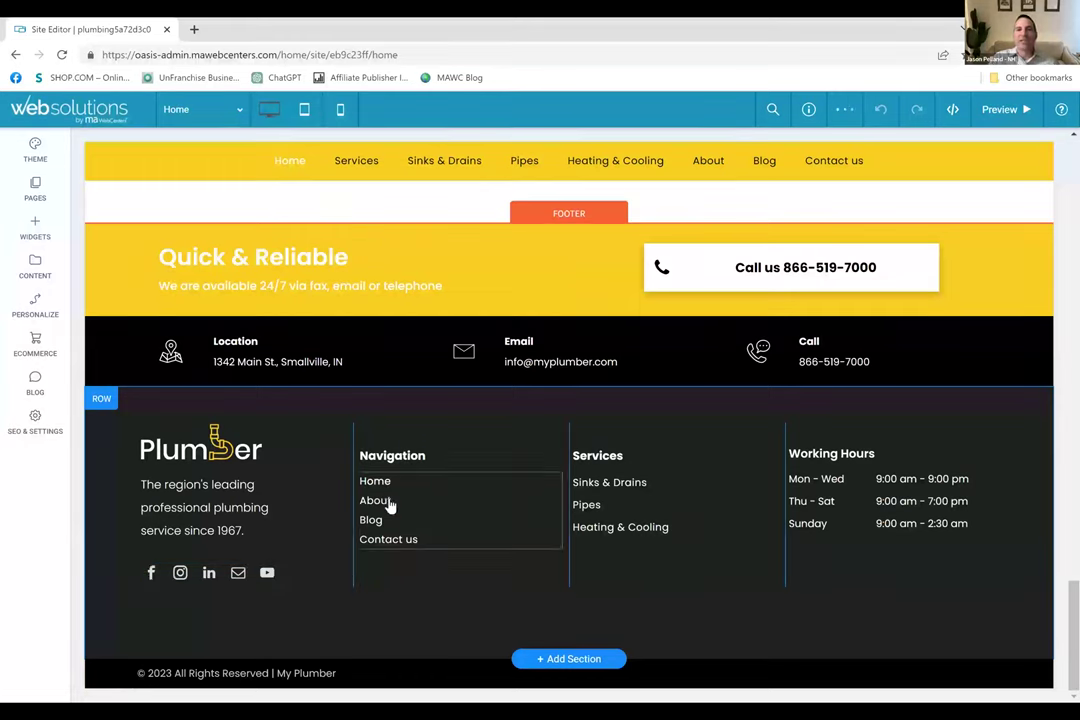
# - Look over the footer's navigation links and the home page sections back up to Our Services
pyautogui.click(494, 537)
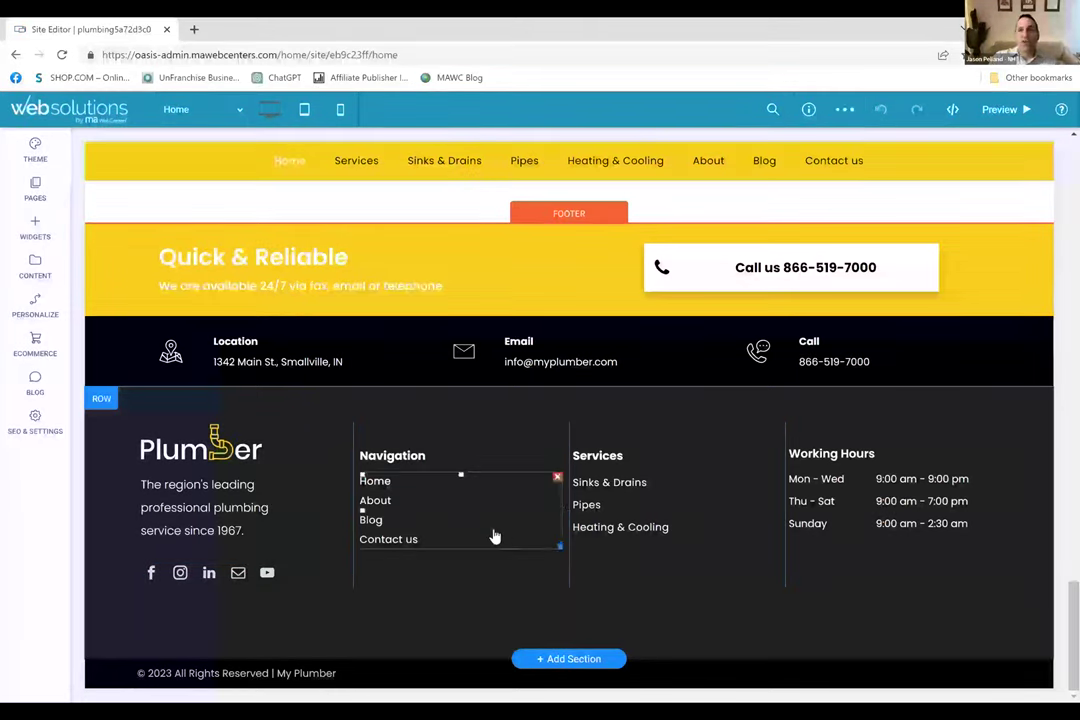
pyautogui.scroll(5, 566, 510)
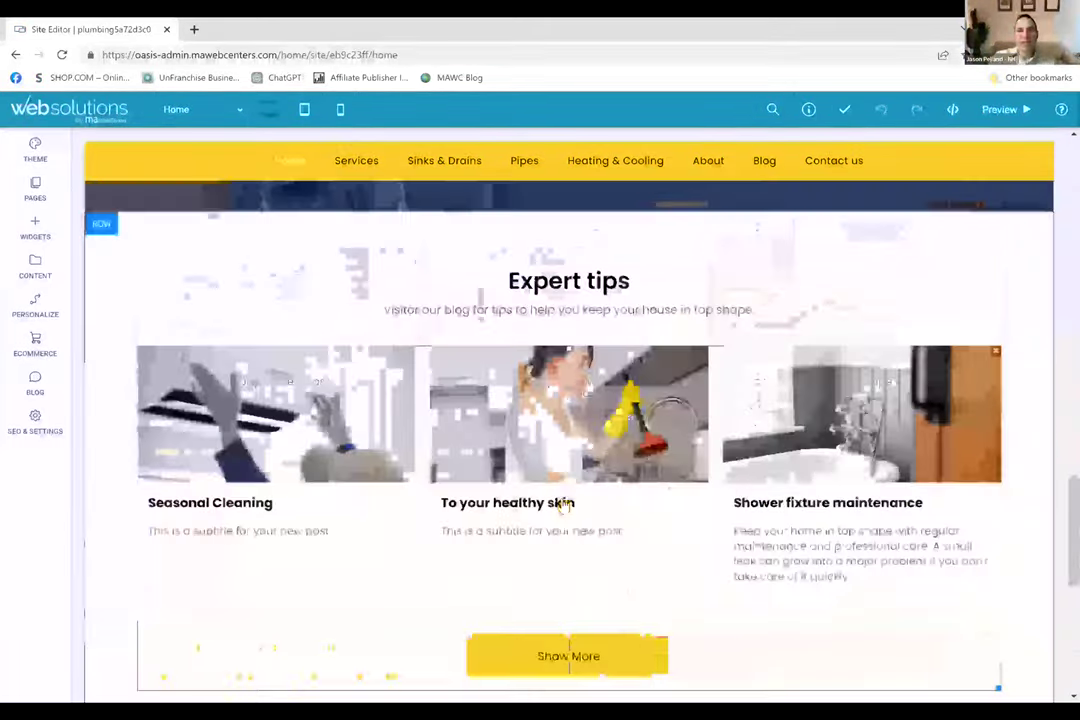
pyautogui.scroll(10, 563, 505)
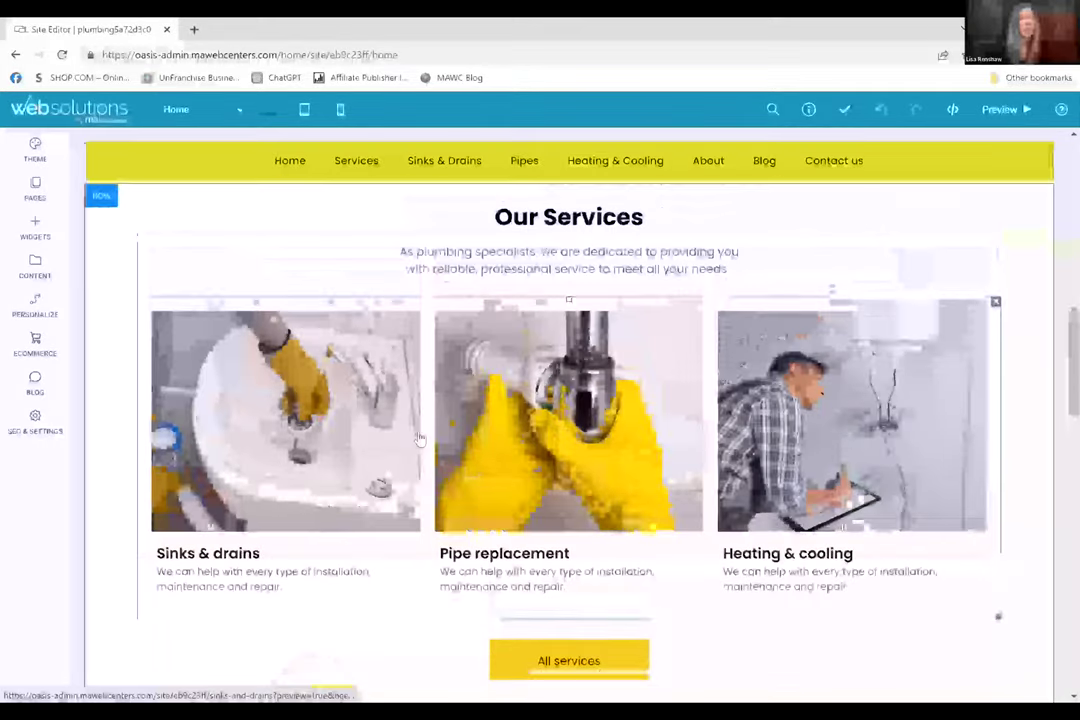
pyautogui.scroll(5, 420, 438)
pyautogui.scroll(-3, 403, 470)
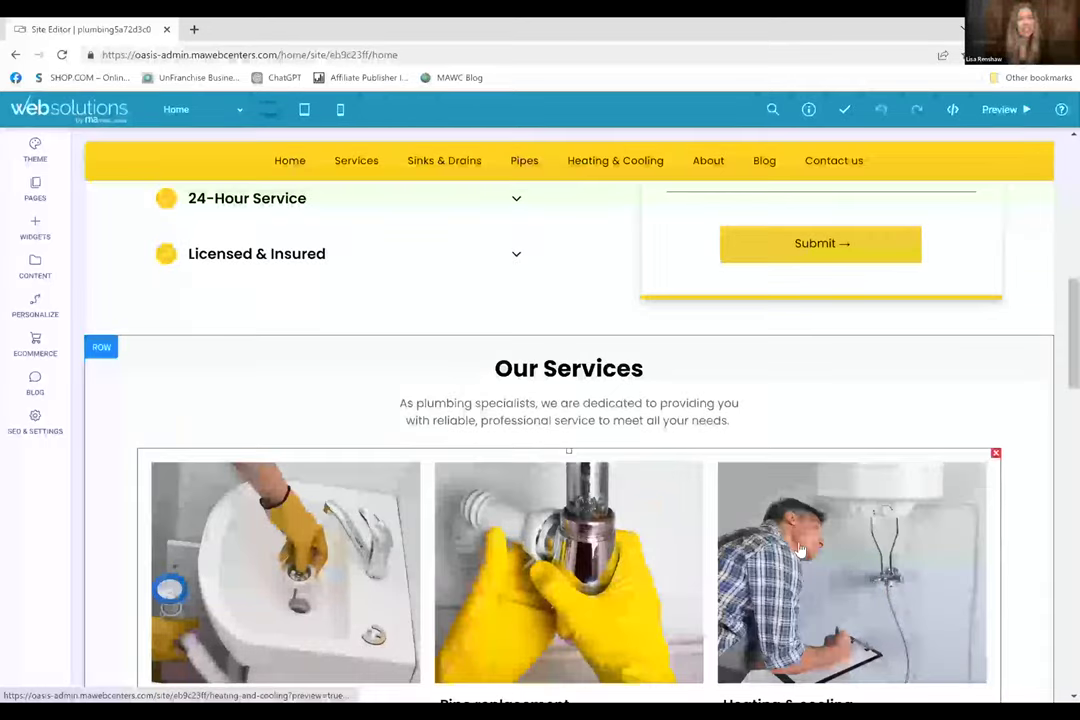
pyautogui.scroll(-3, 500, 495)
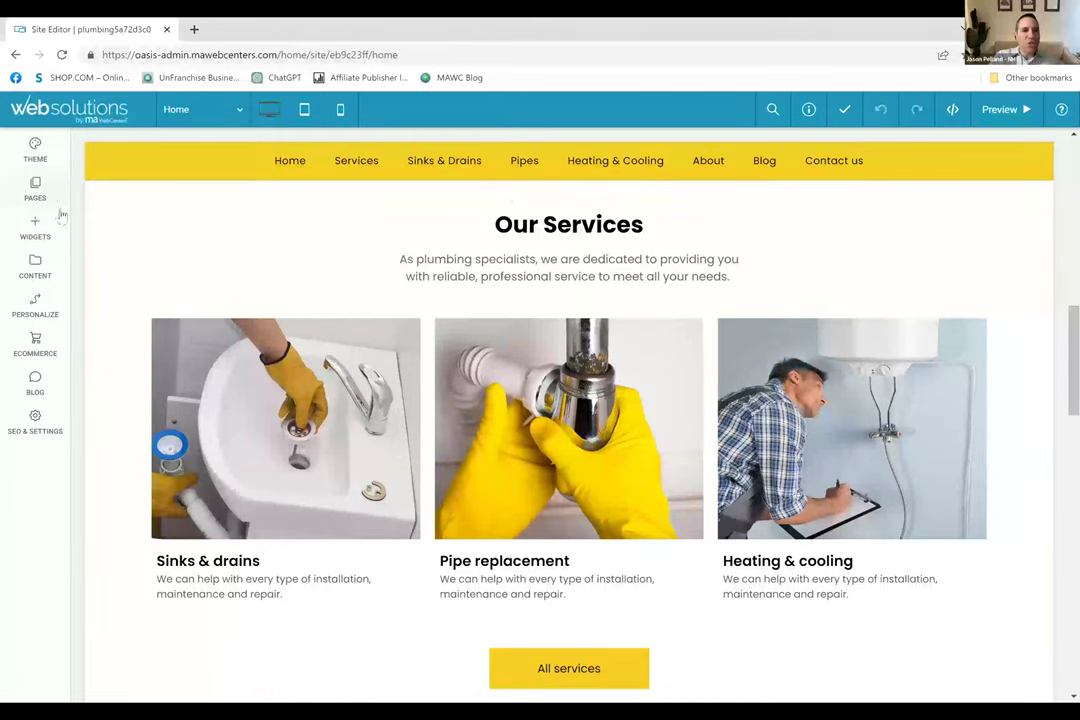
# - Examine the Home page's SEO settings, covering page title, description, keywords, social networks image and page access
pyautogui.click(36, 190)
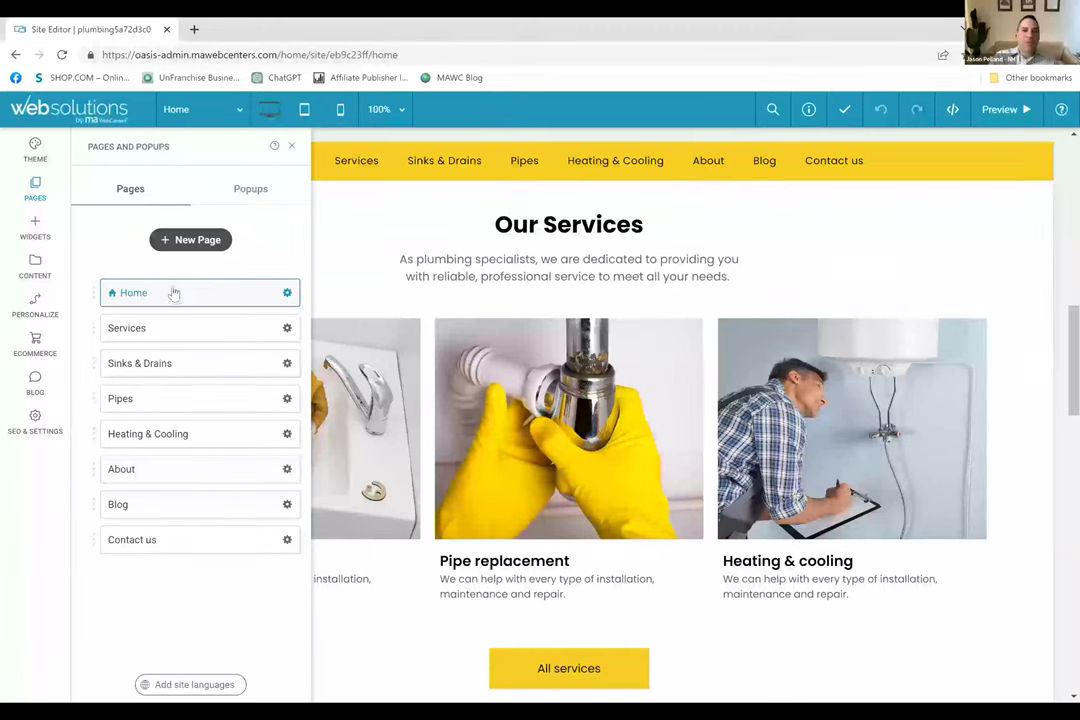
pyautogui.click(287, 294)
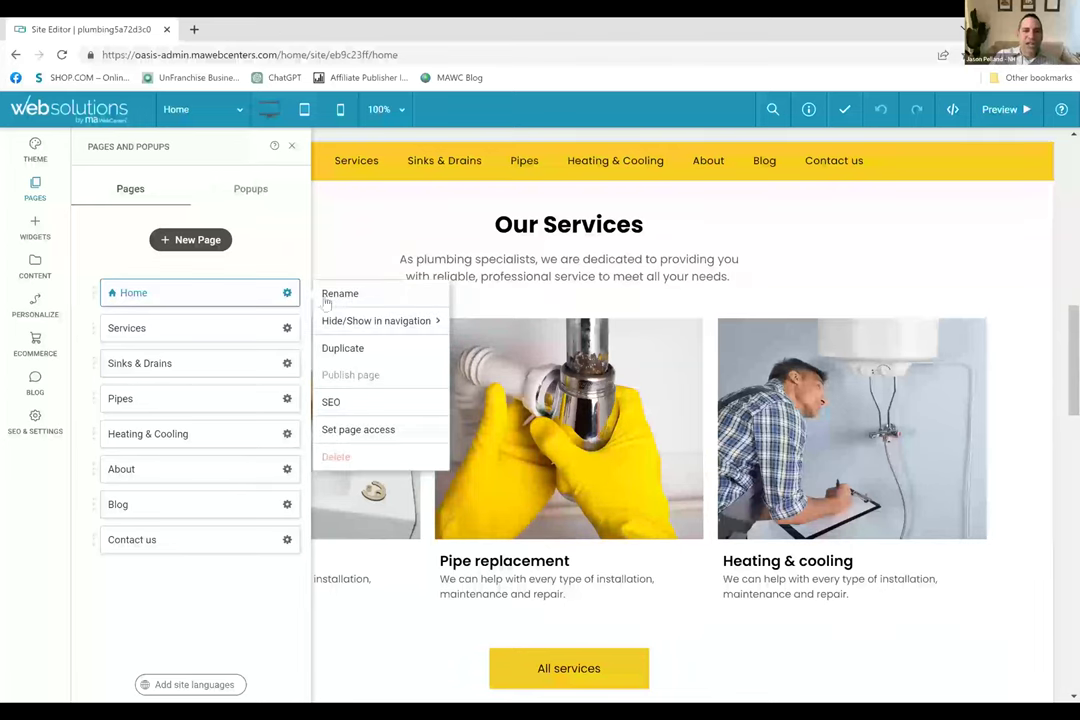
pyautogui.click(331, 402)
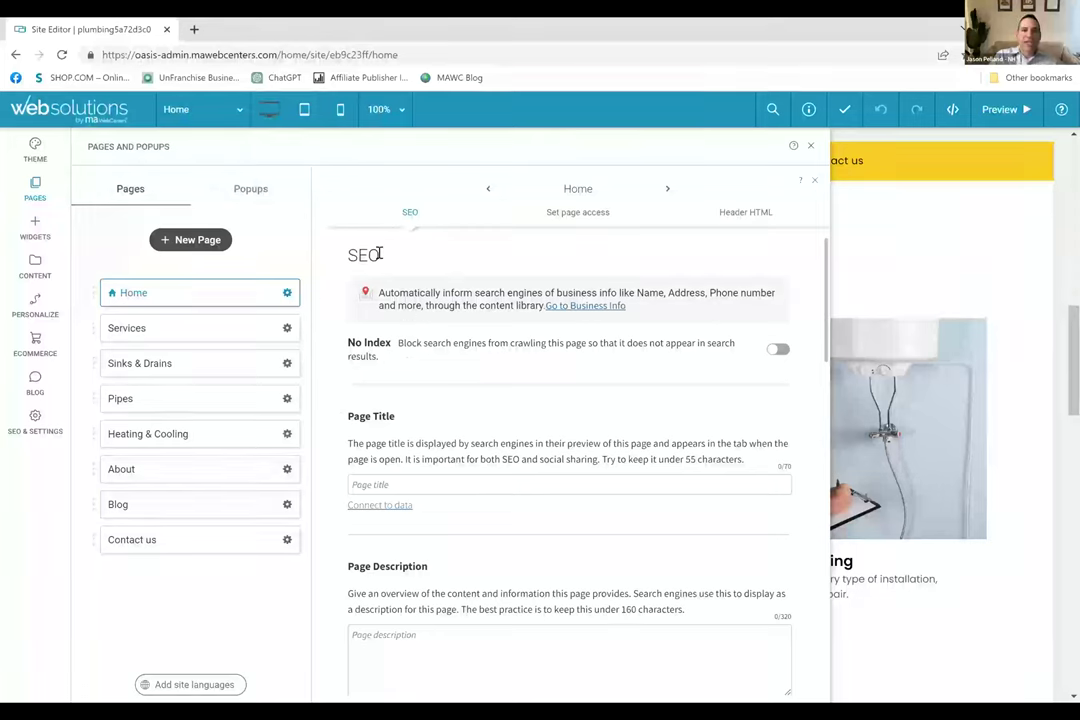
pyautogui.scroll(-1, 420, 408)
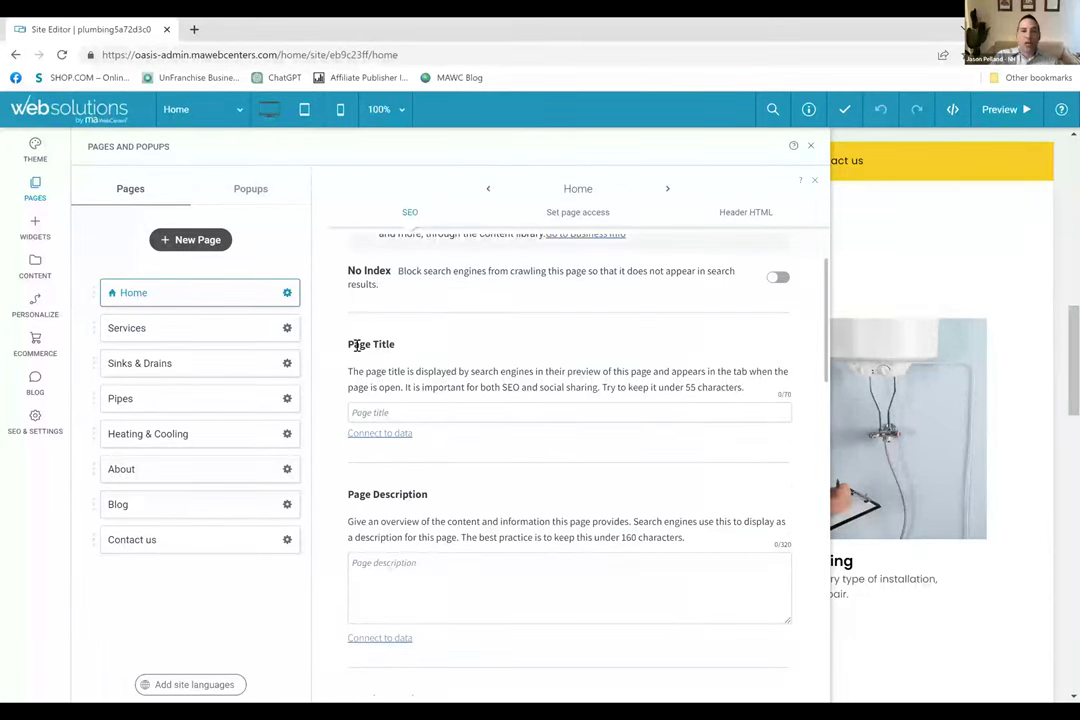
pyautogui.scroll(-2, 432, 411)
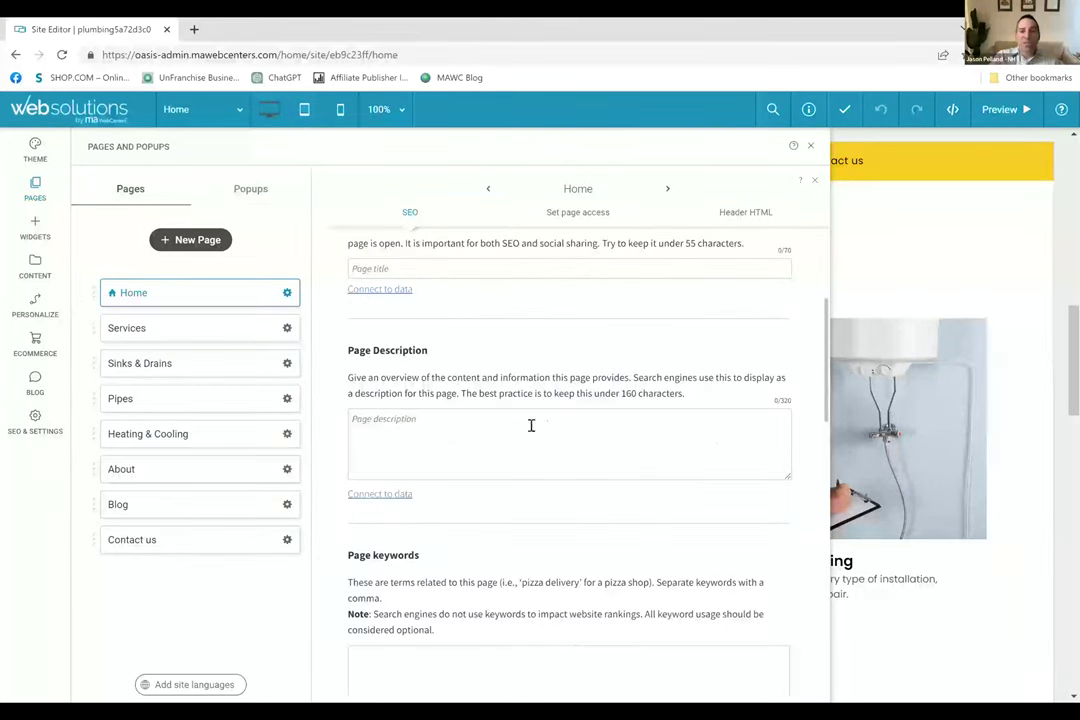
pyautogui.scroll(-2, 470, 480)
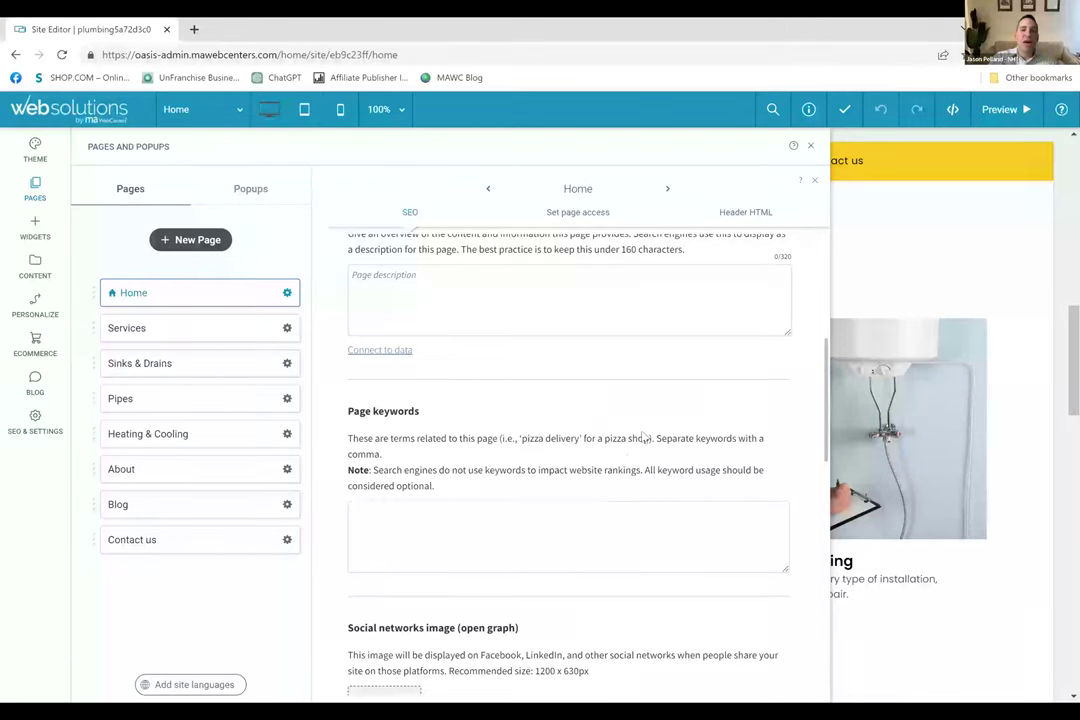
pyautogui.scroll(-4, 628, 441)
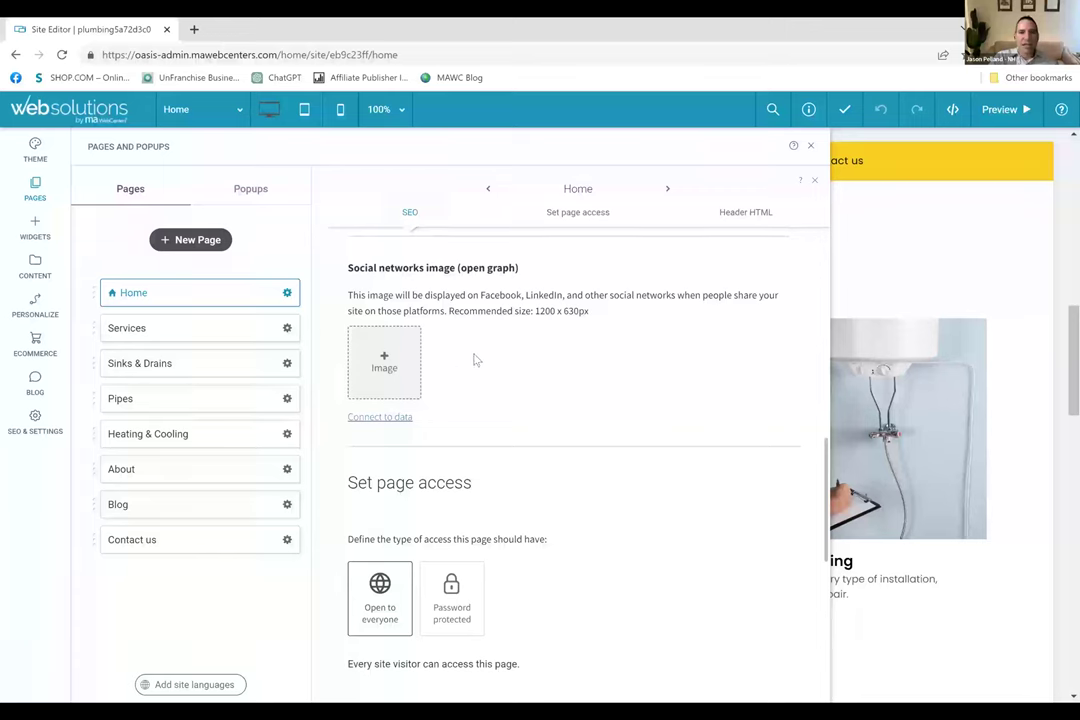
pyautogui.scroll(1, 555, 395)
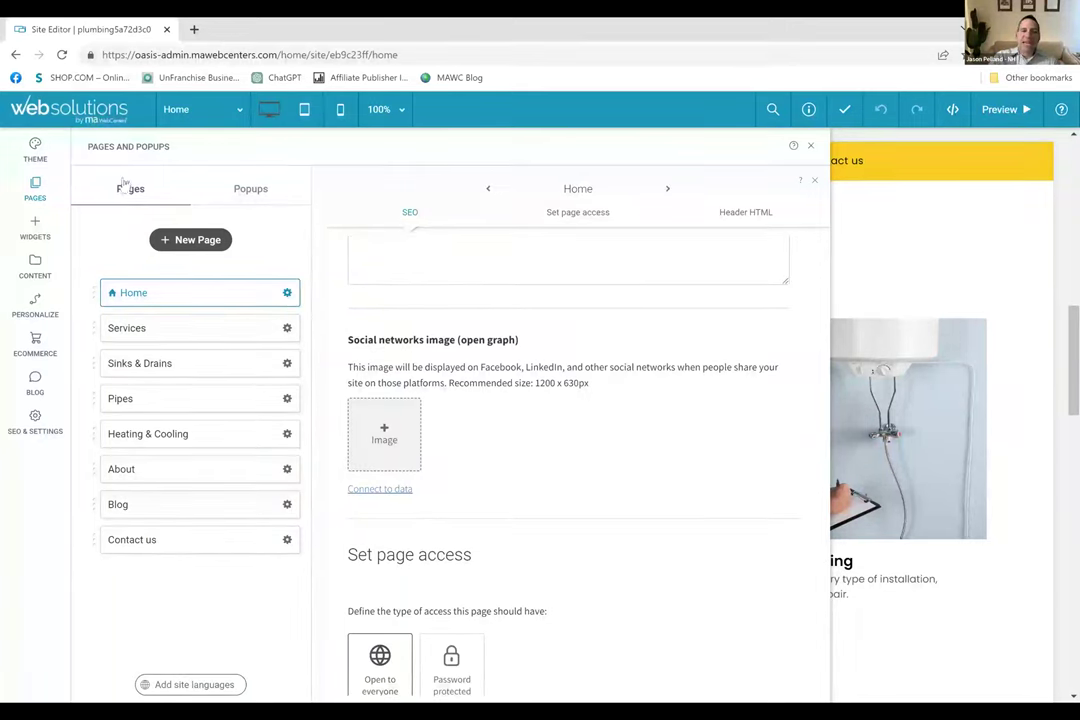
# - Browse the available site widgets, covering the Frequently Used, Popular and Basics groups
pyautogui.click(38, 233)
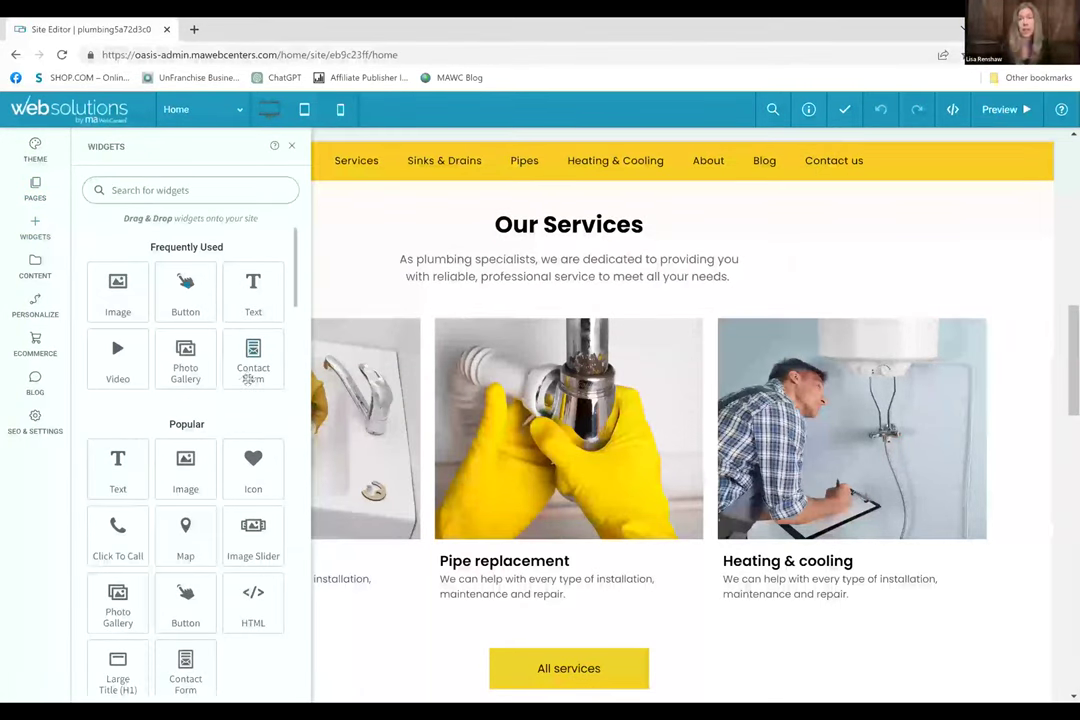
pyautogui.scroll(-2, 240, 370)
pyautogui.scroll(-3, 231, 424)
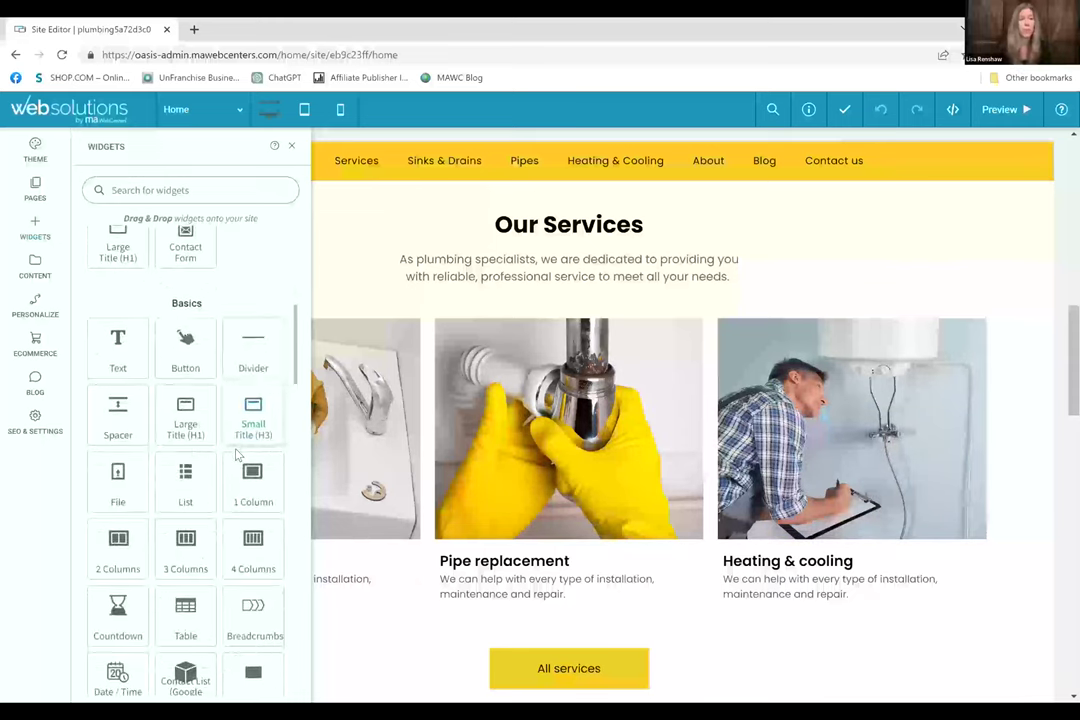
pyautogui.scroll(-1, 237, 455)
pyautogui.scroll(-2, 233, 440)
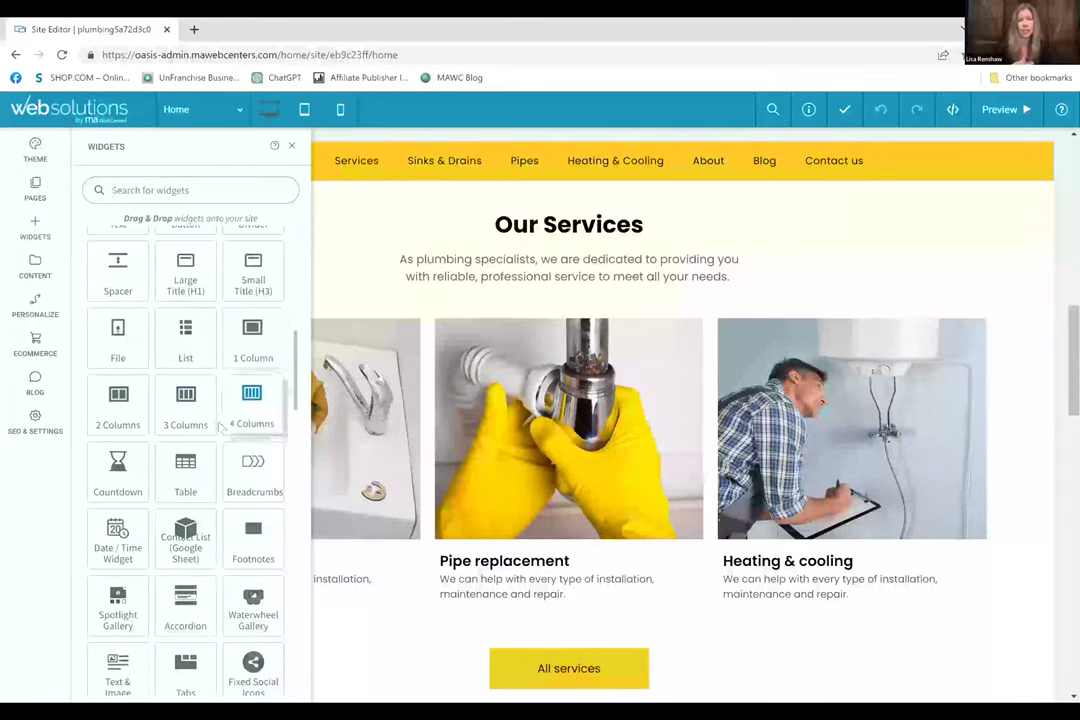
pyautogui.scroll(-1, 216, 410)
pyautogui.scroll(-1, 212, 400)
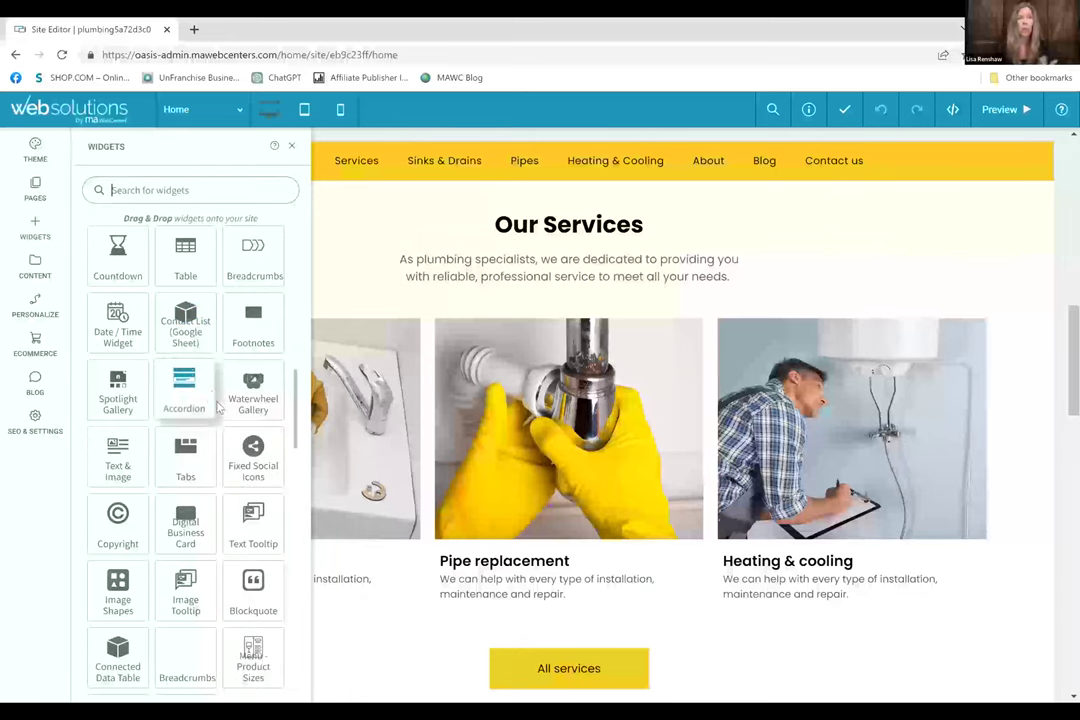
pyautogui.scroll(-1, 218, 405)
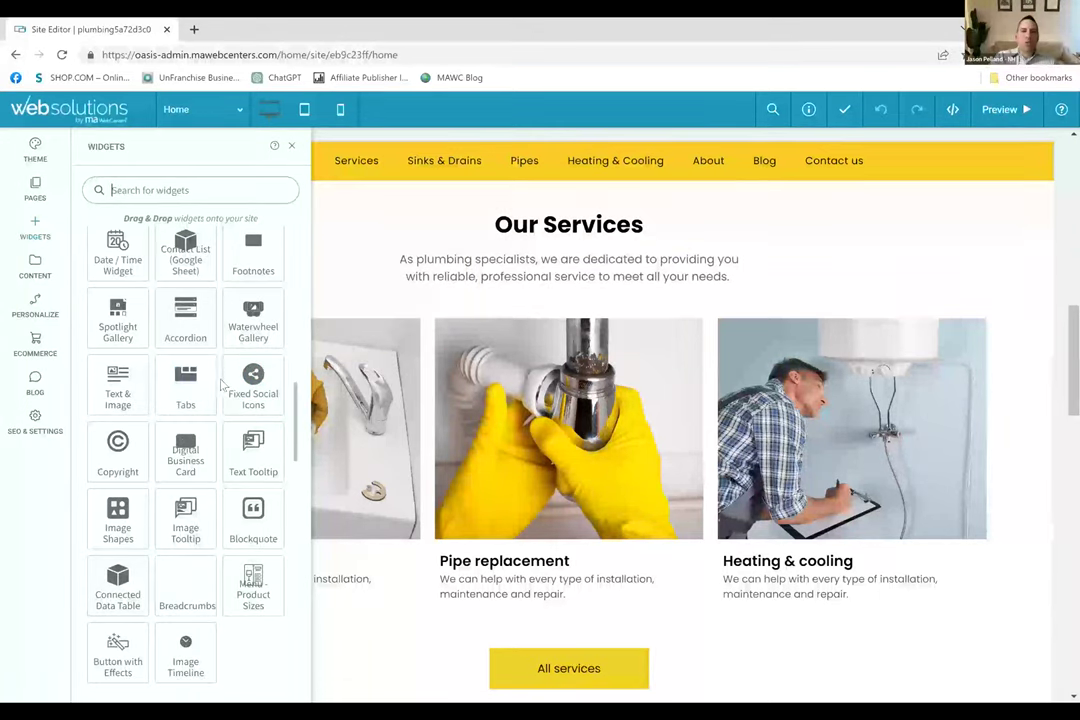
pyautogui.scroll(-2, 222, 424)
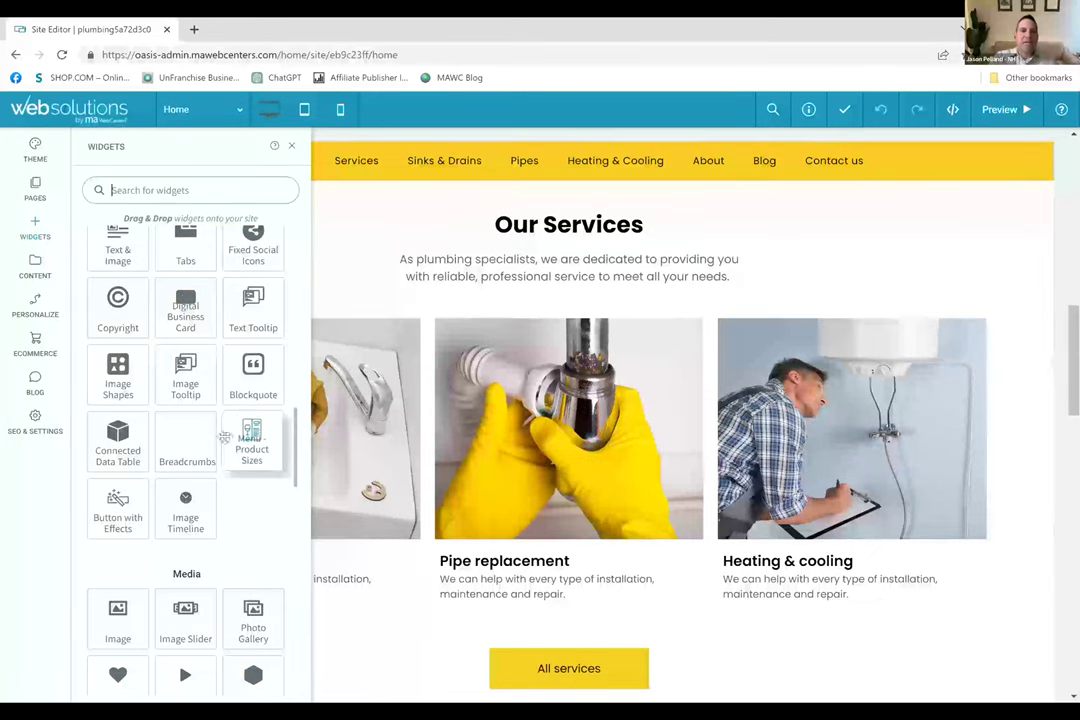
# - Examine the Media, Business, Social and Advanced widget groups, including the review, scheduling and social feed options
pyautogui.scroll(-3, 245, 510)
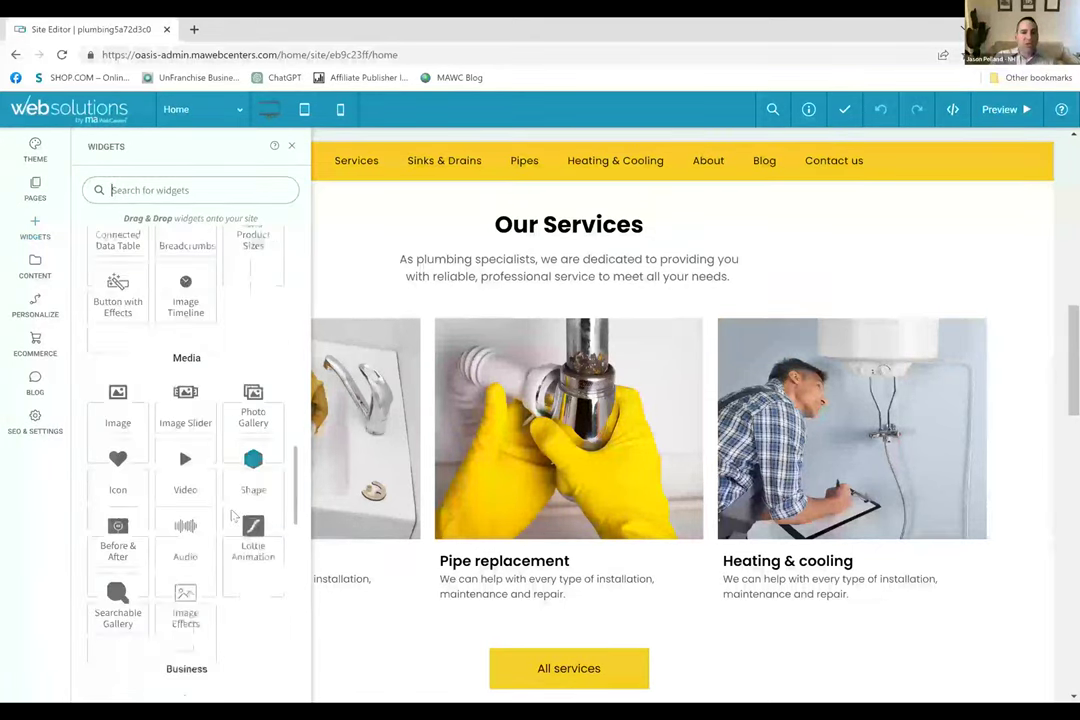
pyautogui.scroll(-1, 240, 578)
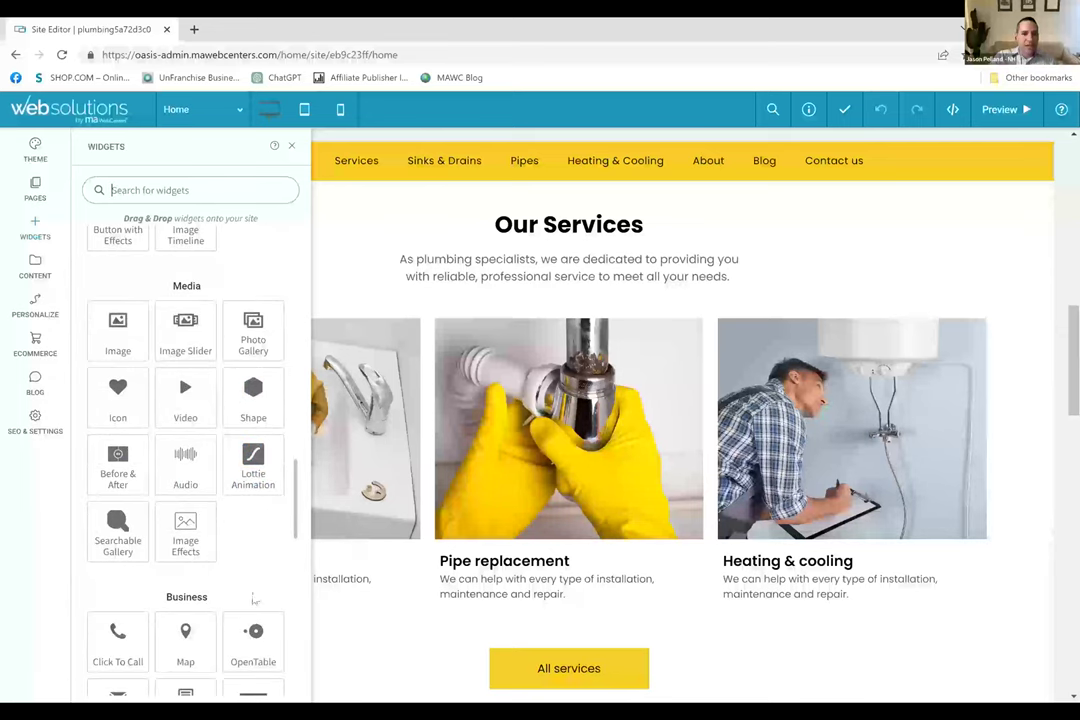
pyautogui.scroll(-2, 249, 561)
pyautogui.scroll(-1, 200, 520)
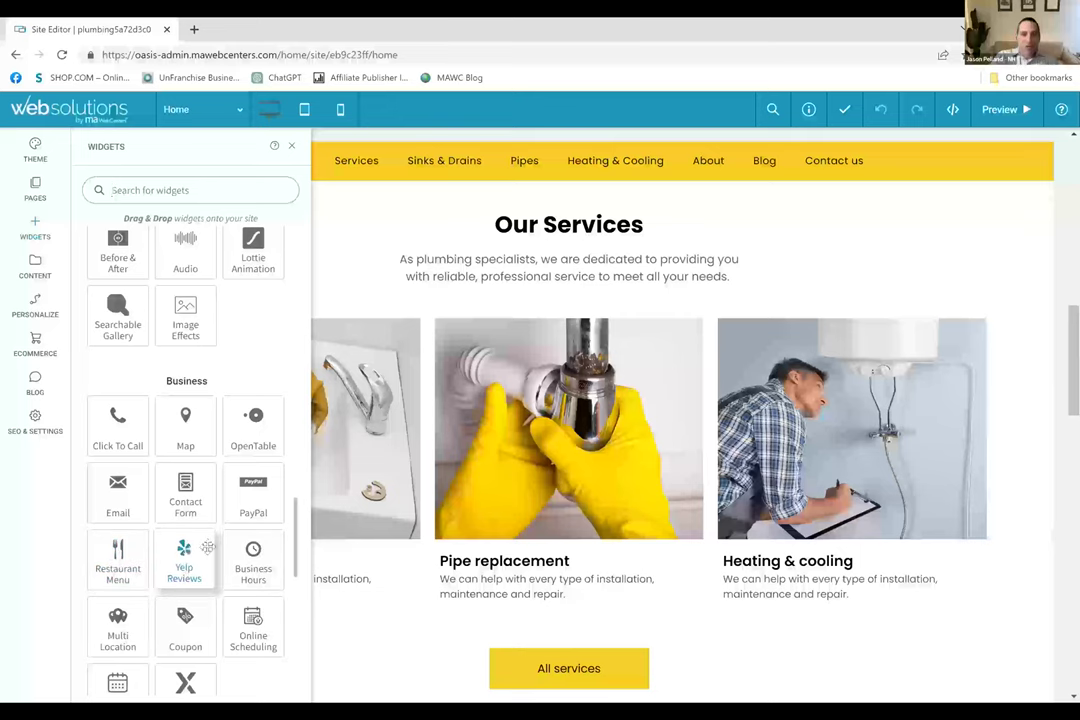
pyautogui.scroll(-1, 207, 546)
pyautogui.scroll(-2, 240, 465)
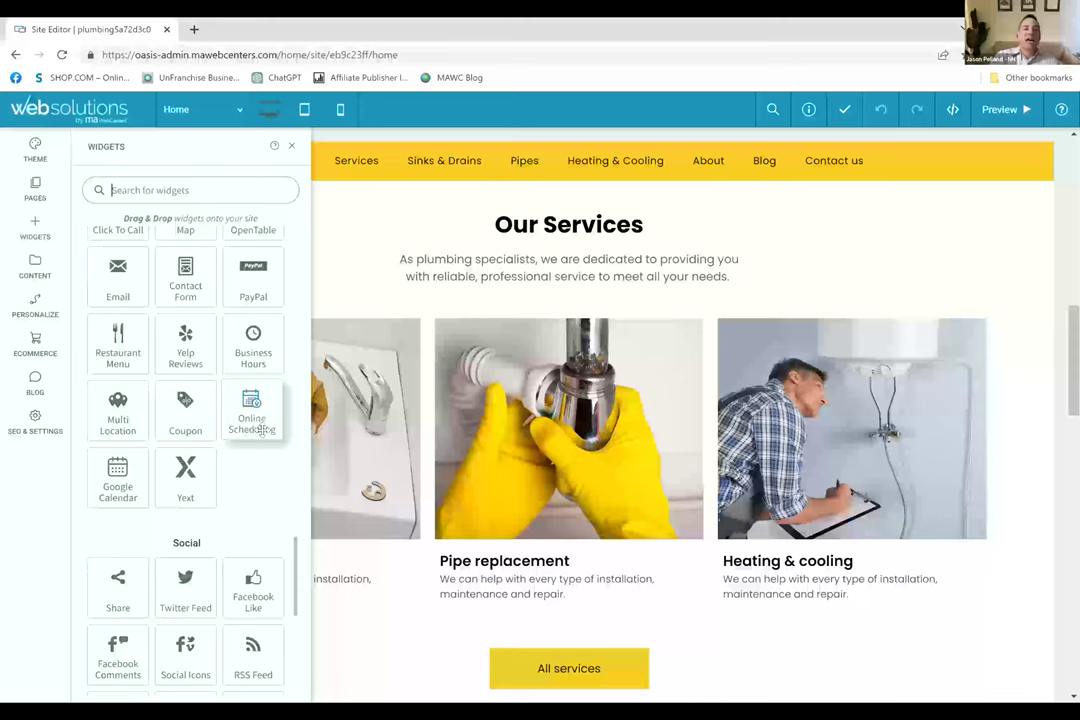
pyautogui.scroll(-2, 256, 440)
pyautogui.scroll(-3, 258, 465)
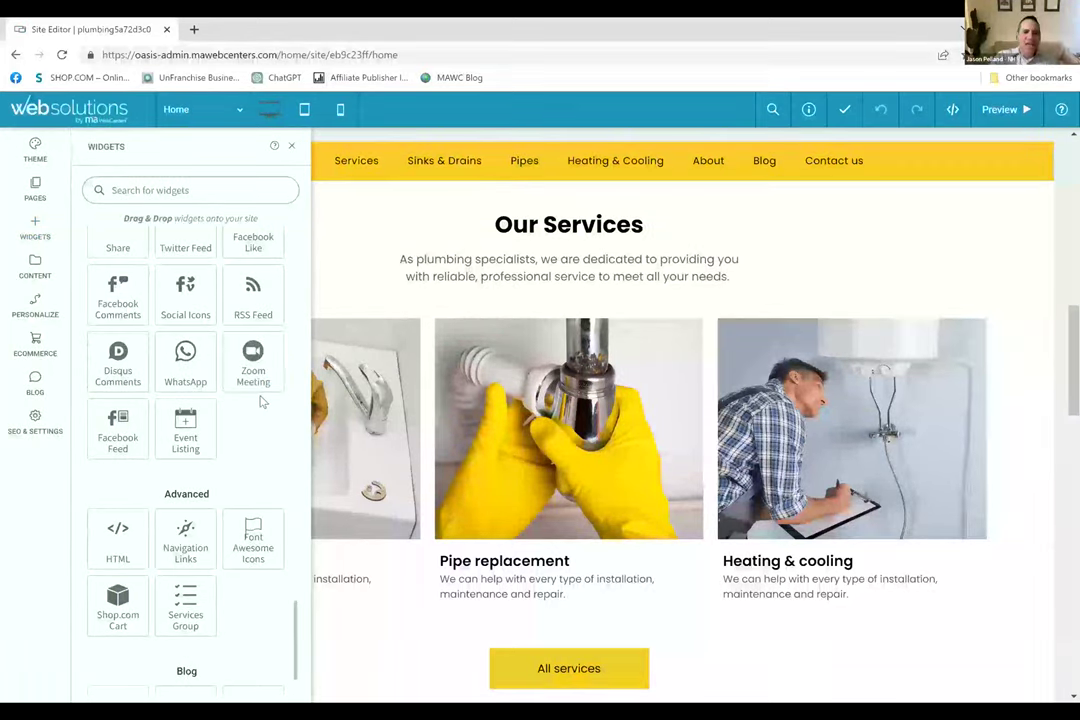
# - Add an Image widget between the Our Services text and its pictures, using the site image drain_cleaning.jpg
pyautogui.scroll(10, 262, 400)
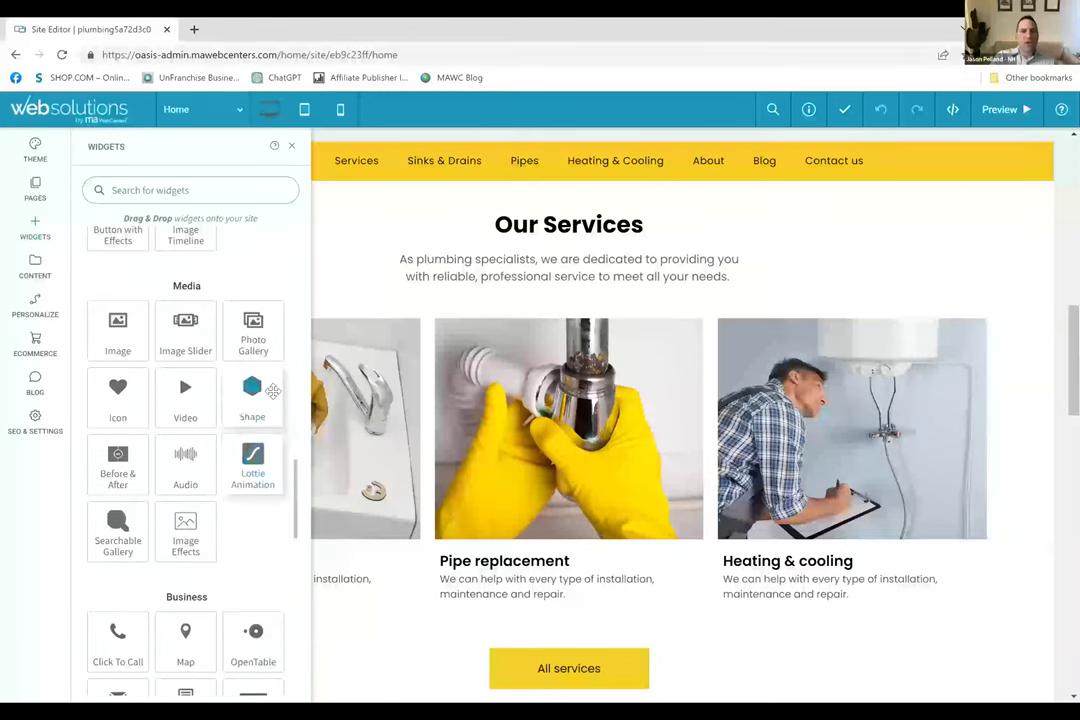
pyautogui.moveTo(104, 324); pyautogui.dragTo(571, 318)
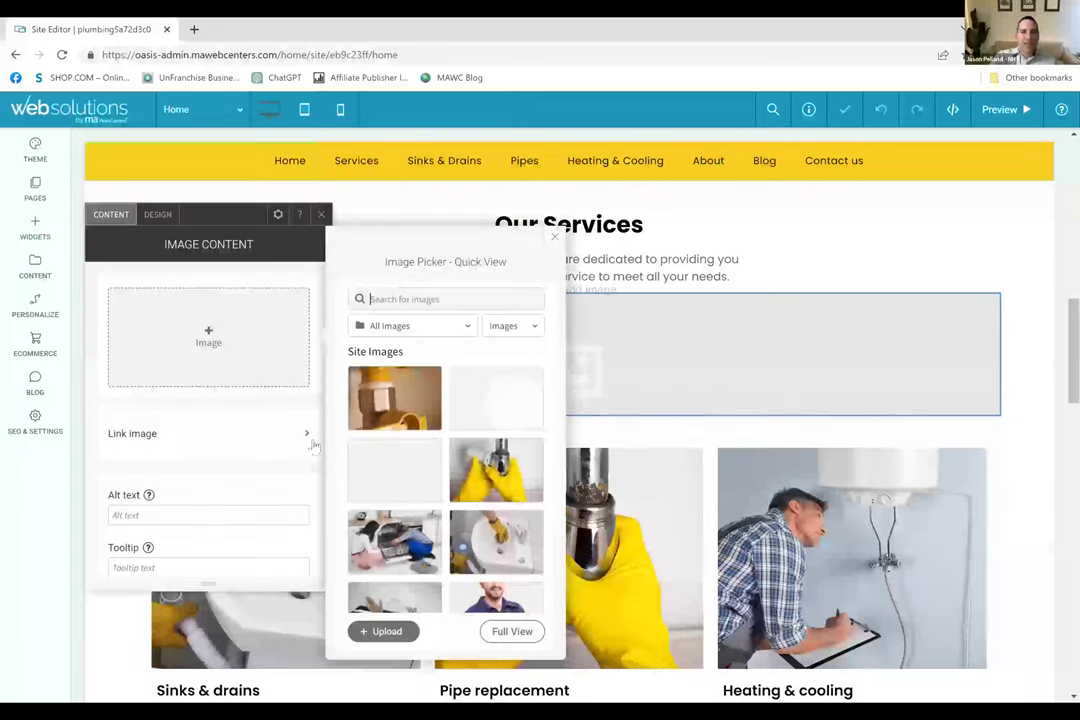
pyautogui.click(503, 548)
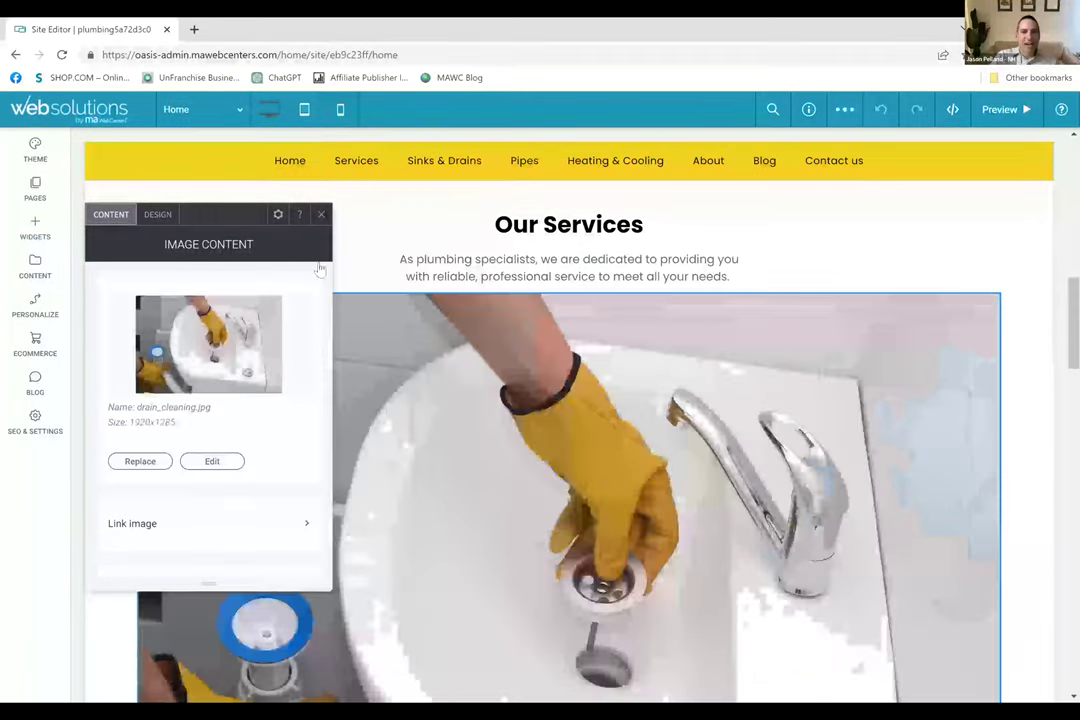
pyautogui.click(321, 214)
# - Shrink the added sink image to about a quarter of its width, then delete it from the Our Services section
pyautogui.scroll(-5, 599, 484)
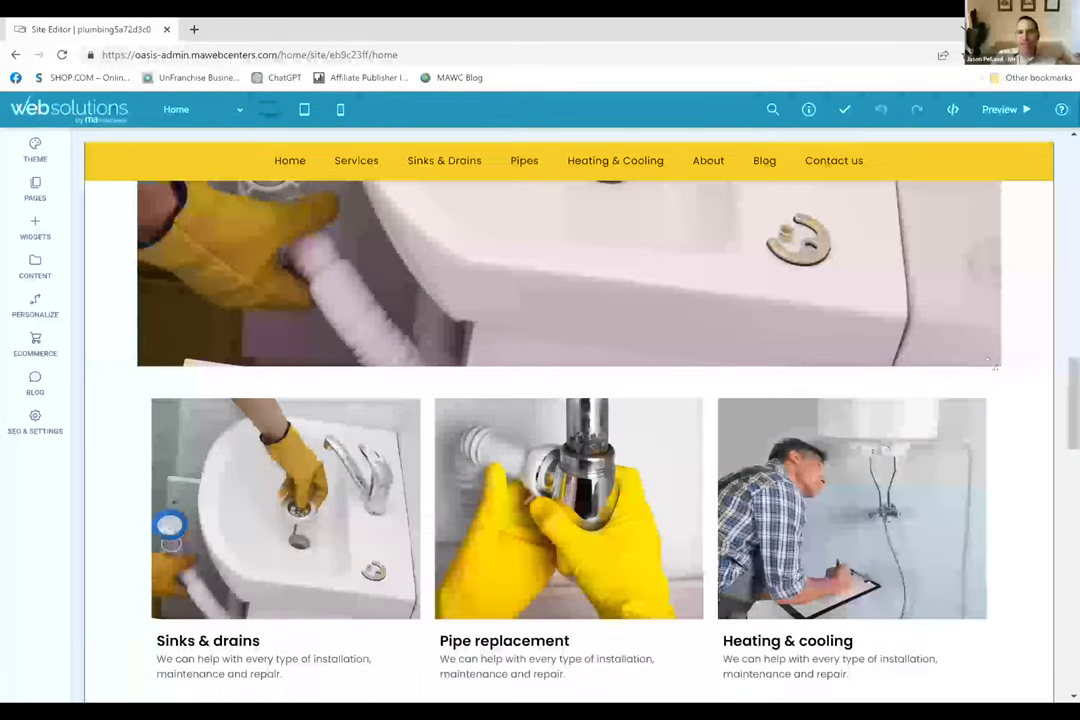
pyautogui.moveTo(843, 304); pyautogui.dragTo(682, 265)
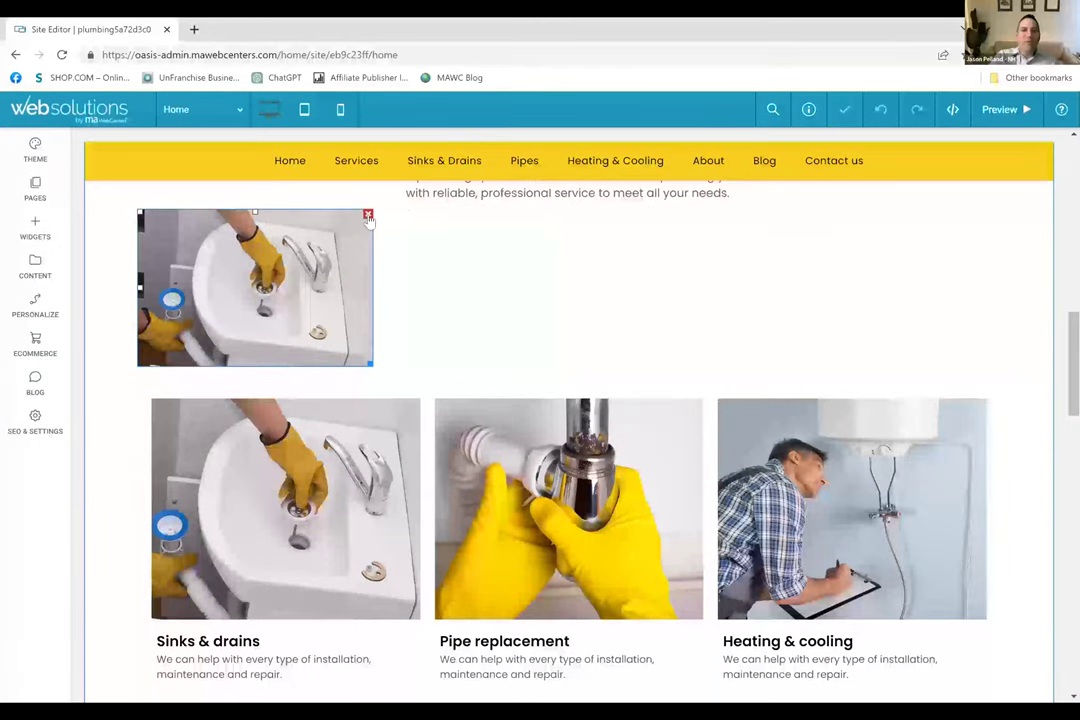
pyautogui.click(367, 216)
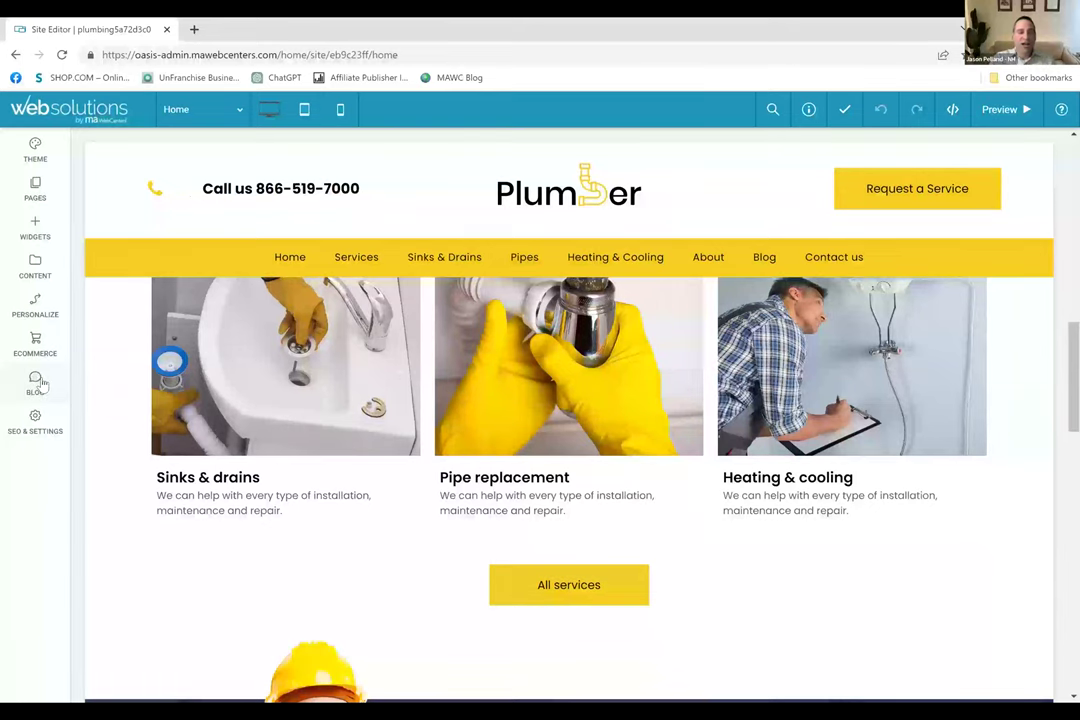
pyautogui.click(38, 307)
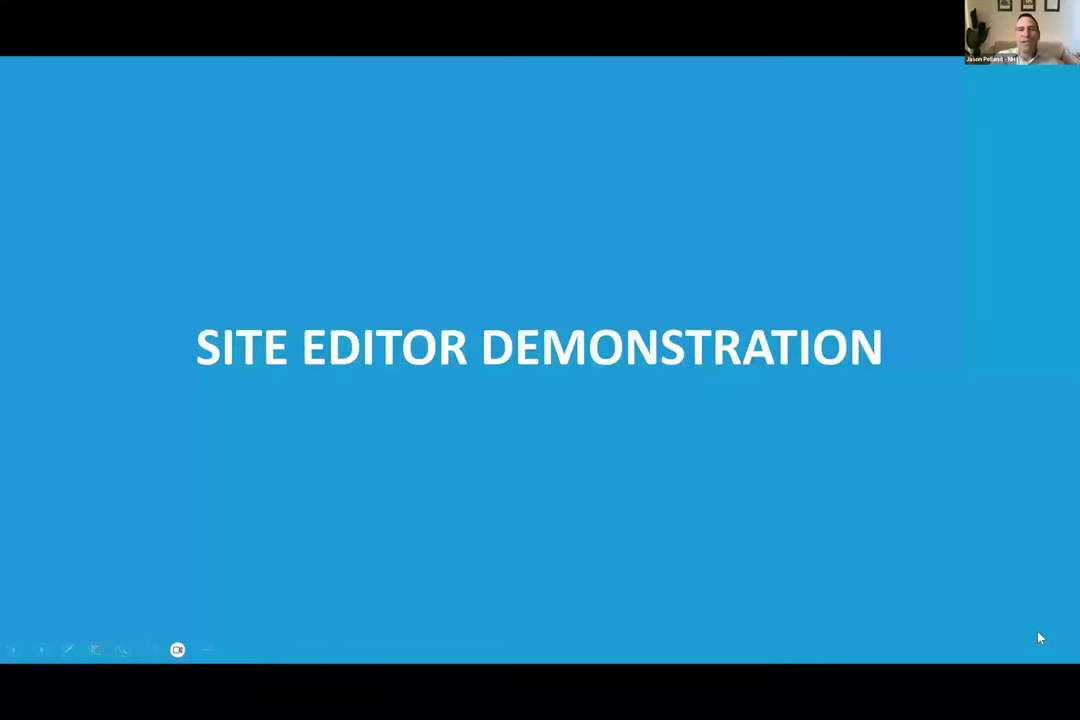
pyautogui.press('Right')
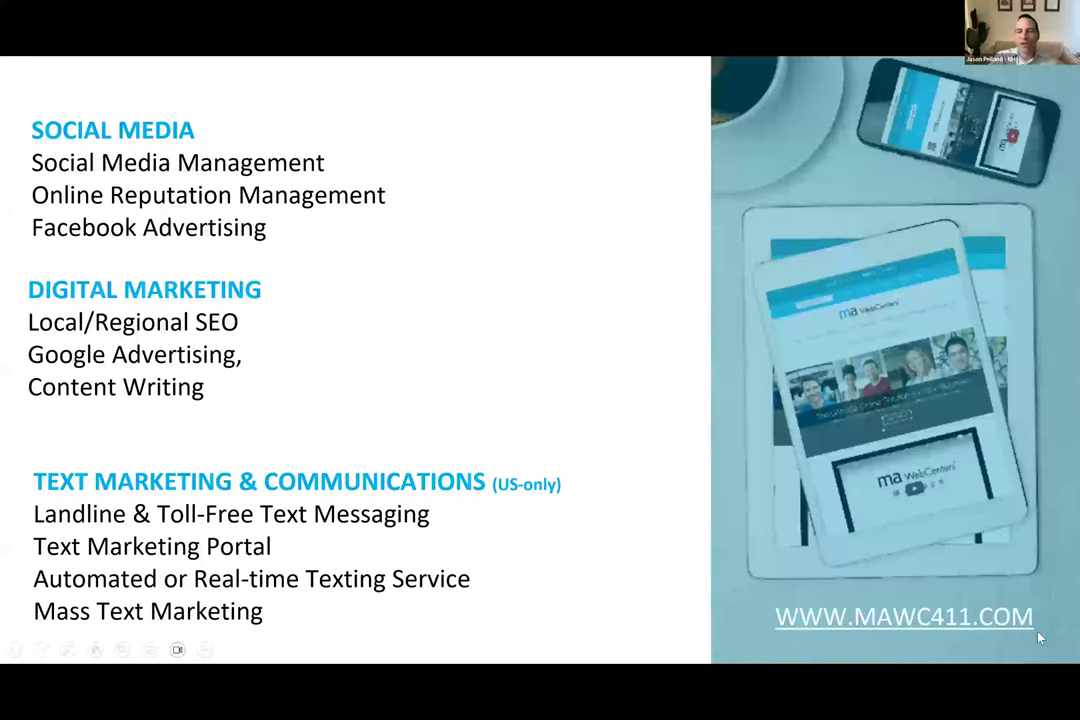